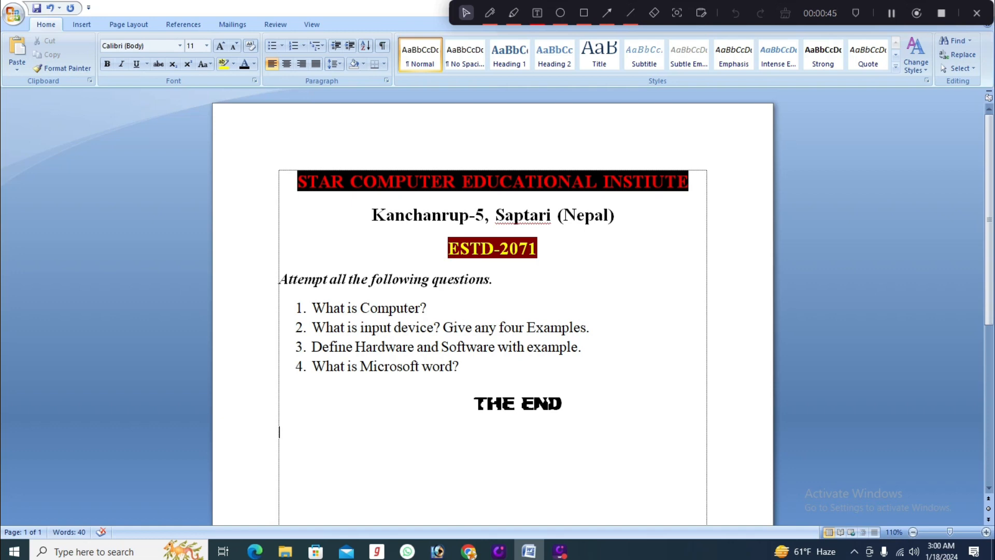
Enter the title line STAR COMPUTER EDUCATIONAL INSTITUTE below the finished sample question paper.
type("STAR COMPUTER EDUCAT")
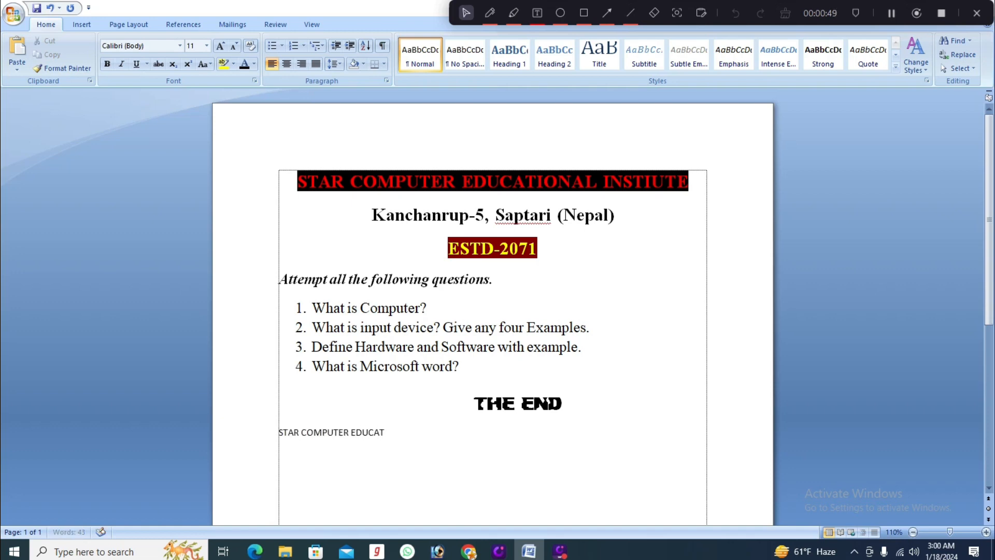
type("IONAL INSIT")
key("BackSpace")
type("ITUTE")
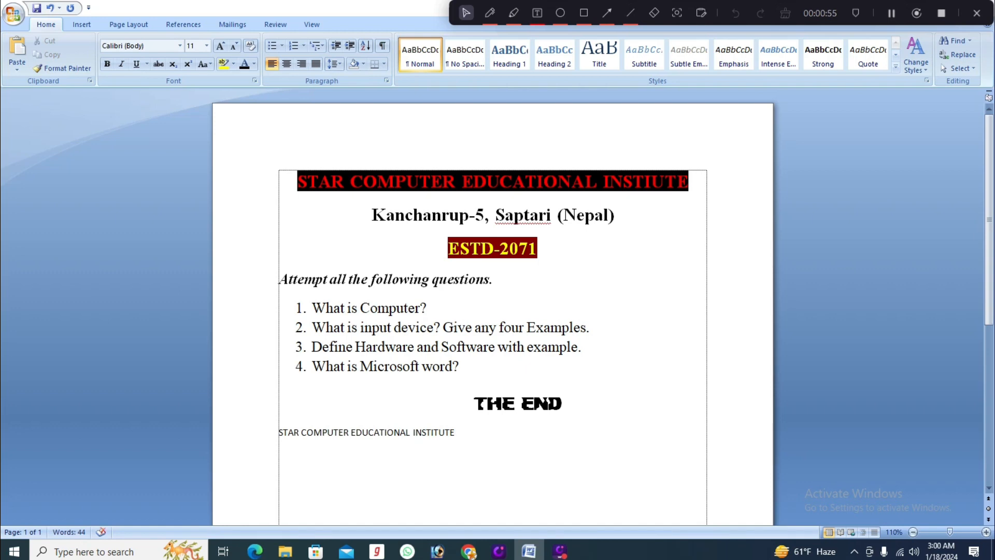
Add the institute's address line as in the sample, with ESTD-2071 on its own line below it.
key("Return")
type("Kanchanrup-05, saptar")
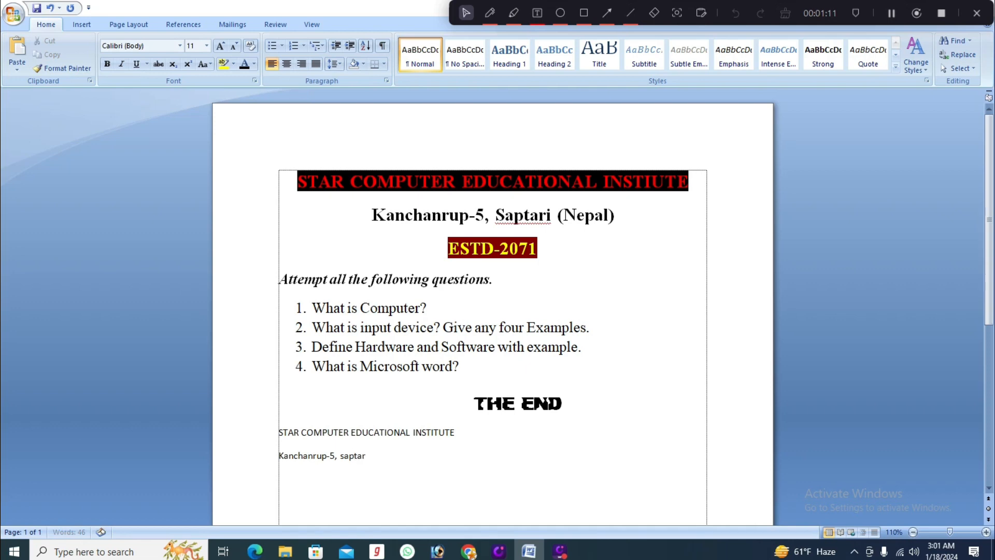
type("i (Nepal)")
key("Return")
type("ESTD-2")
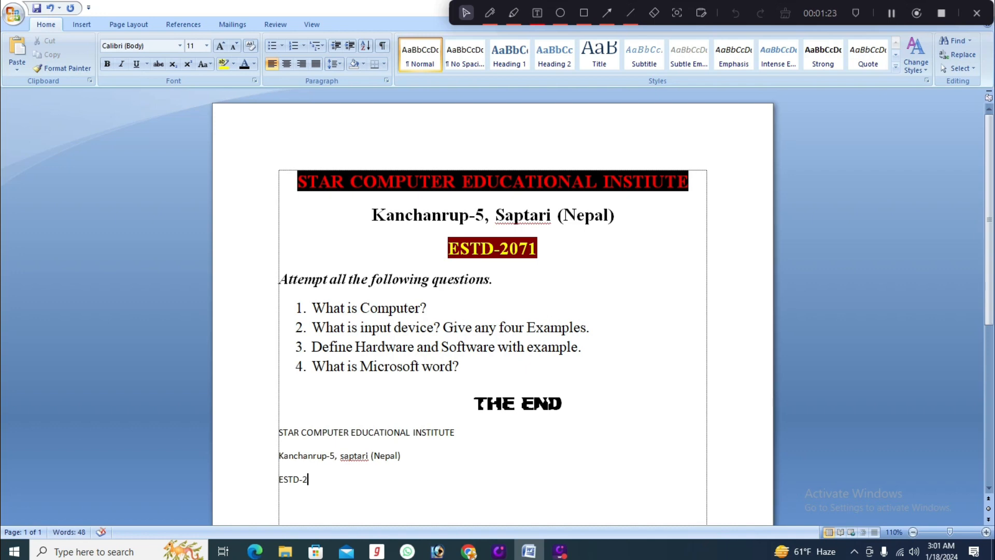
type("071")
Add the instruction line "Attempt all the following questions." below ESTD-2071.
key("Return")
type("Attempt all the ")
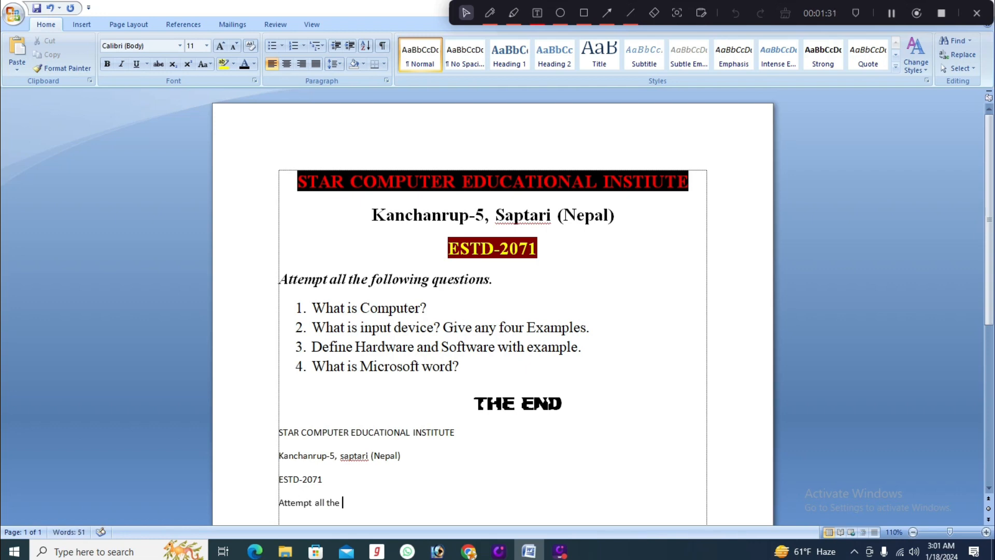
type("follwongi")
key("BackSpace")
key("BackSpace")
type("ing ")
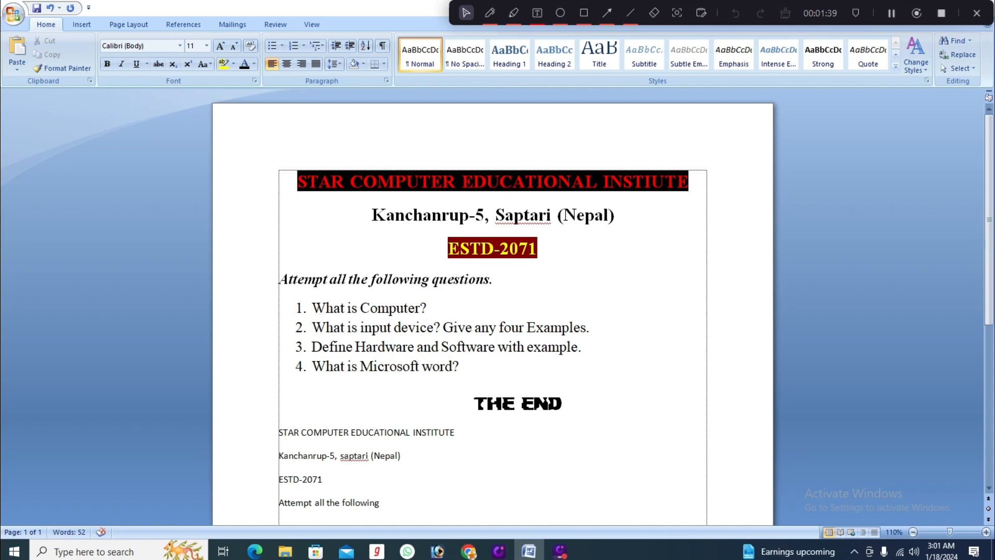
type("questions.")
Start a numbered list below the instruction line with "What is Computer?" as the first question.
key("Return")
type("1")
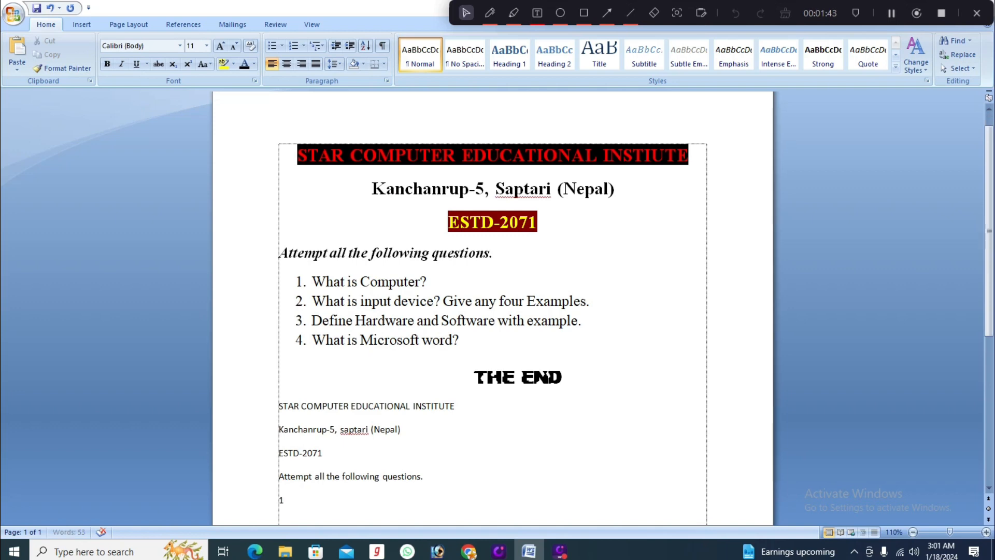
type(". ")
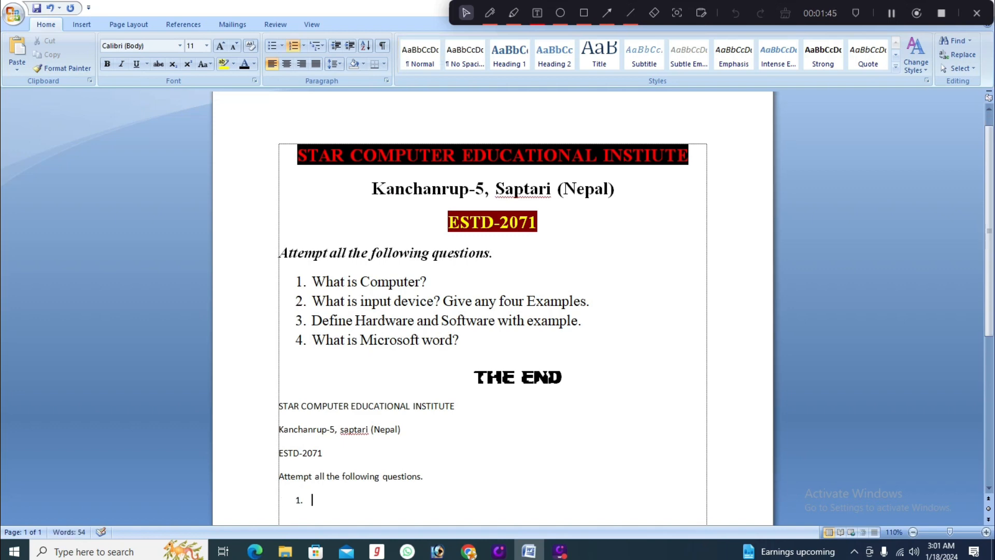
type("What is Computer")
key("Return")
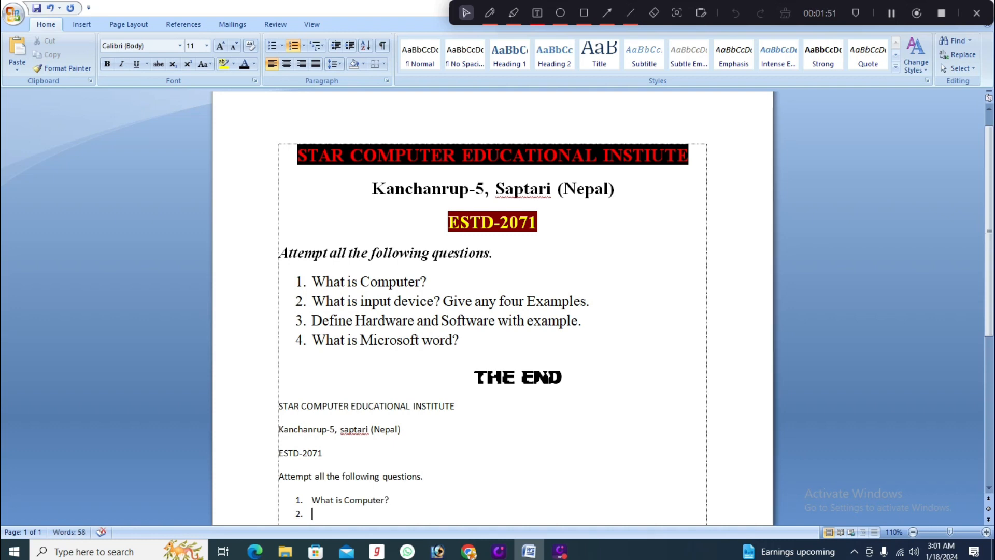
Enter "What is Input Device? Give any four Examples." as the second question.
type("What is Input Device")
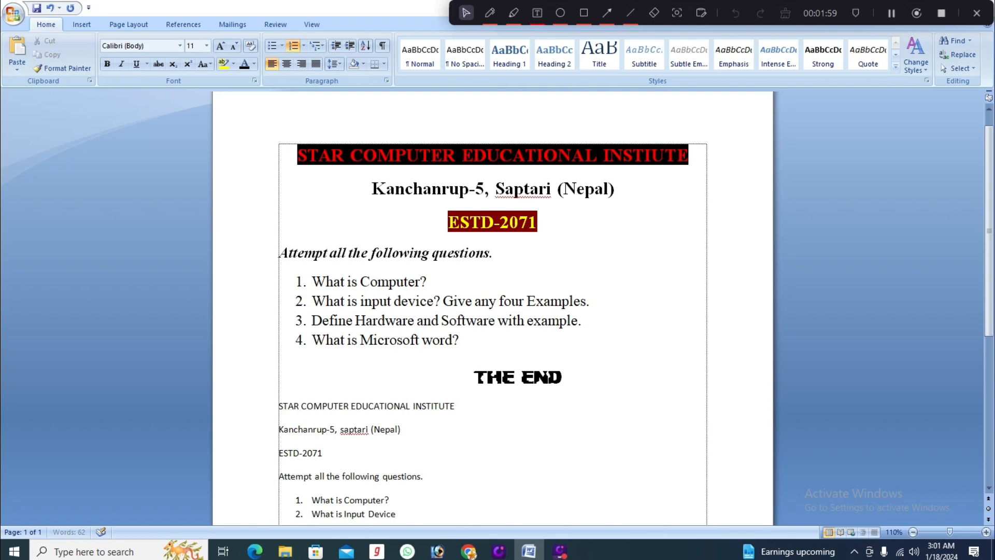
type("? Give any four E")
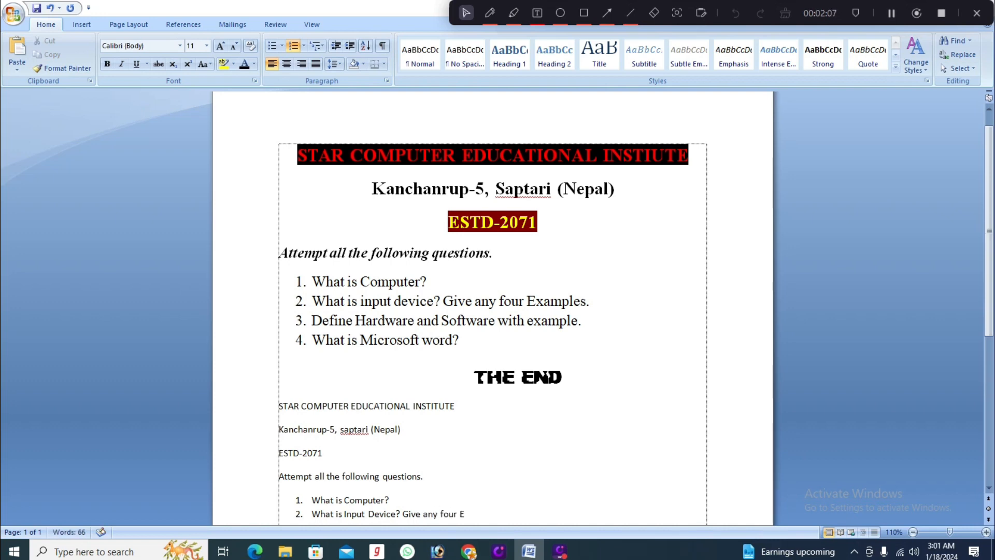
type("xamples.")
key("Return")
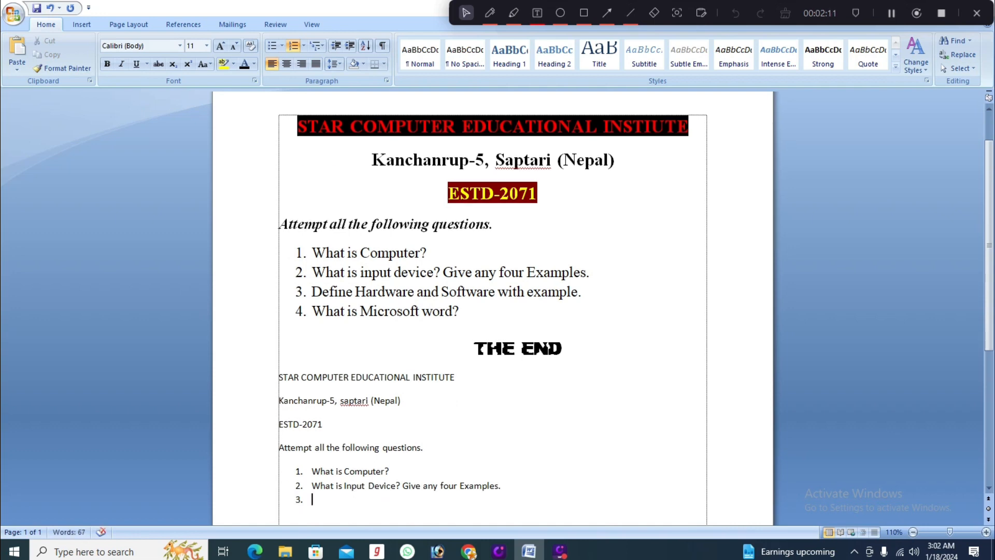
Enter "Define Hardware and Software with example." as the third question.
type("Define Hardd")
key("BackSpace")
type("ware ")
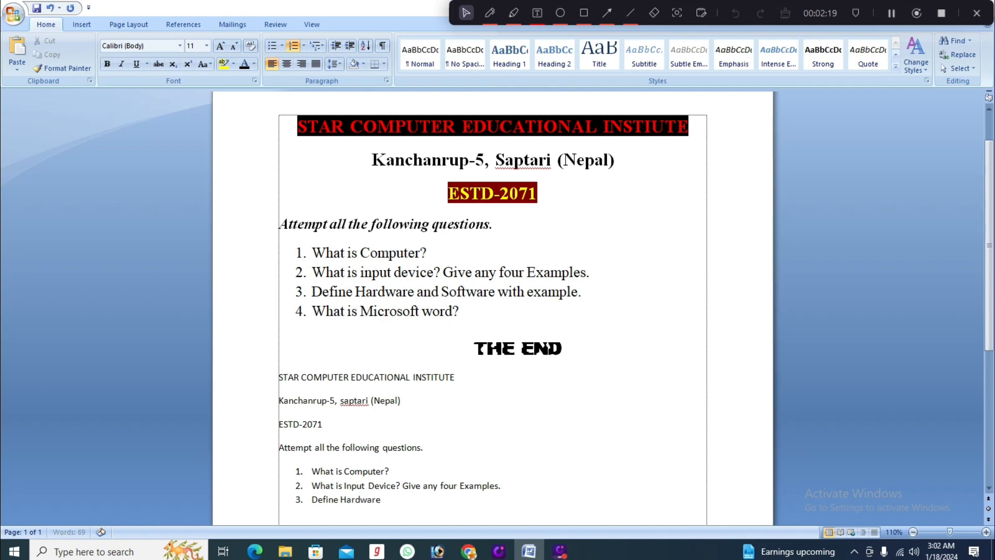
type("and Software with E")
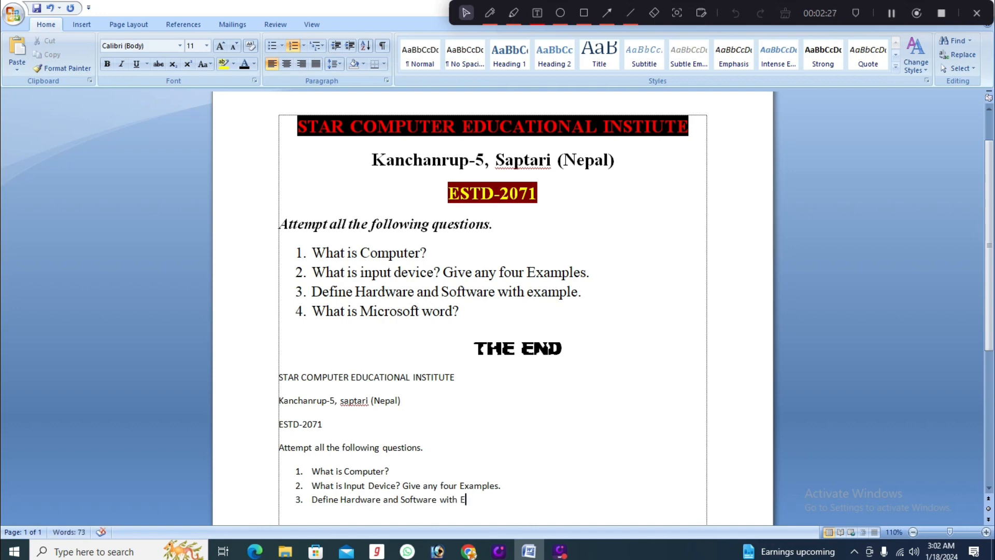
key("BackSpace")
type("example.")
Add "What is Microsoft word?" as the fourth question in the numbered list.
key("Return")
type("What is M")
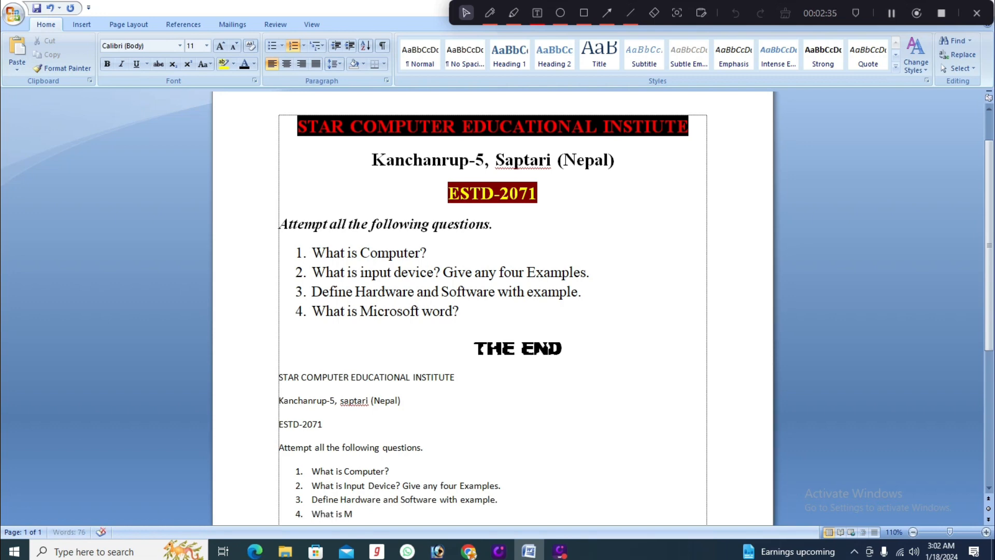
type("icrosoft word")
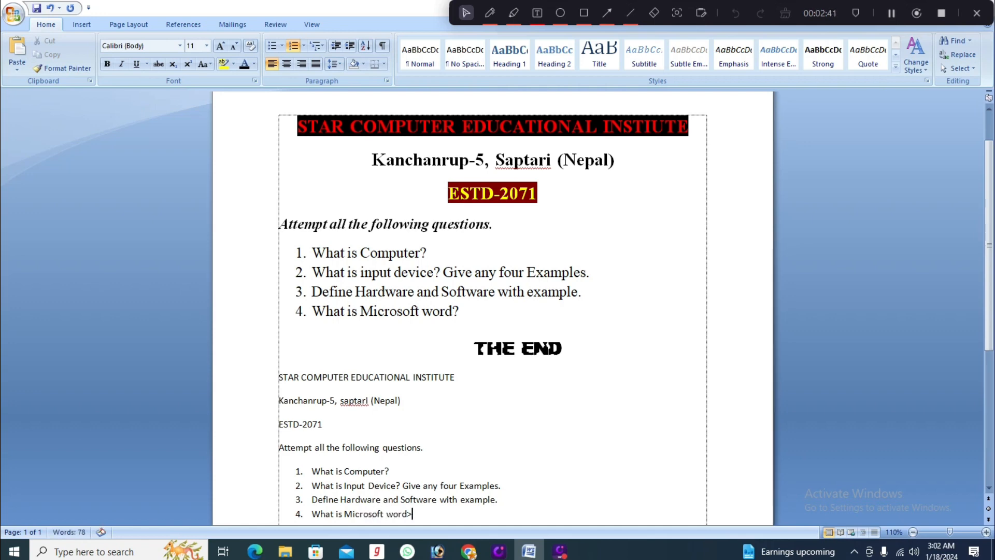
type("?")
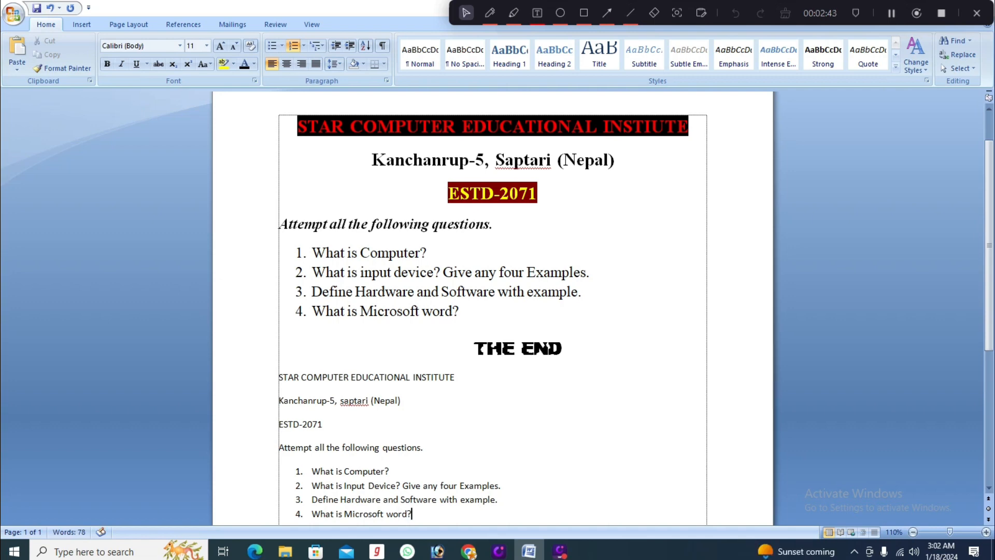
End the numbered list after the fourth question and add the unnumbered line THE END below it.
key("Return")
type("The En")
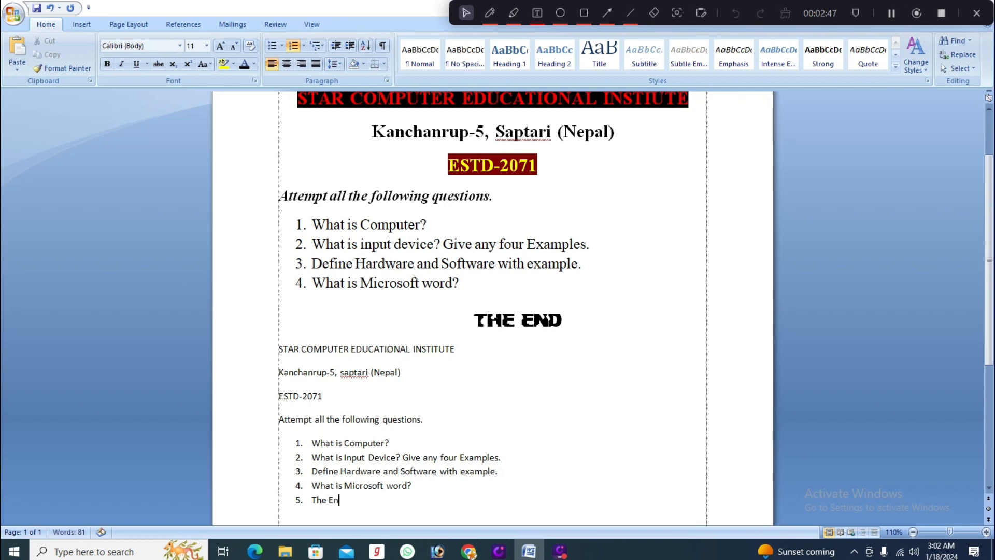
key("BackSpace")
key("BackSpace")
key("BackSpace")
key("BackSpace")
key("BackSpace")
key("BackSpace")
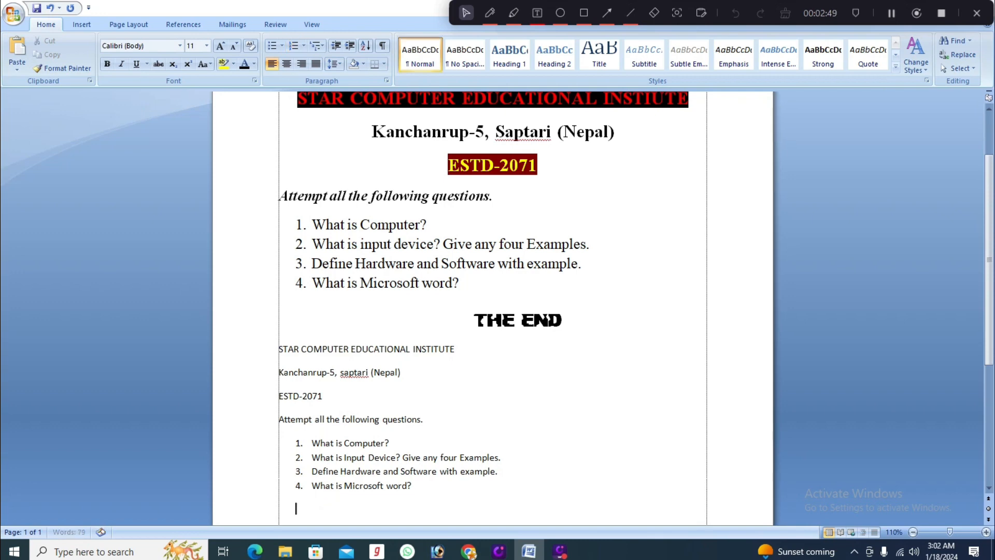
type("THE END")
Center the new STAR COMPUTER EDUCATIONAL INSTITUTE title and set its font size to 20.
left_click_drag(456, 348, 279, 349)
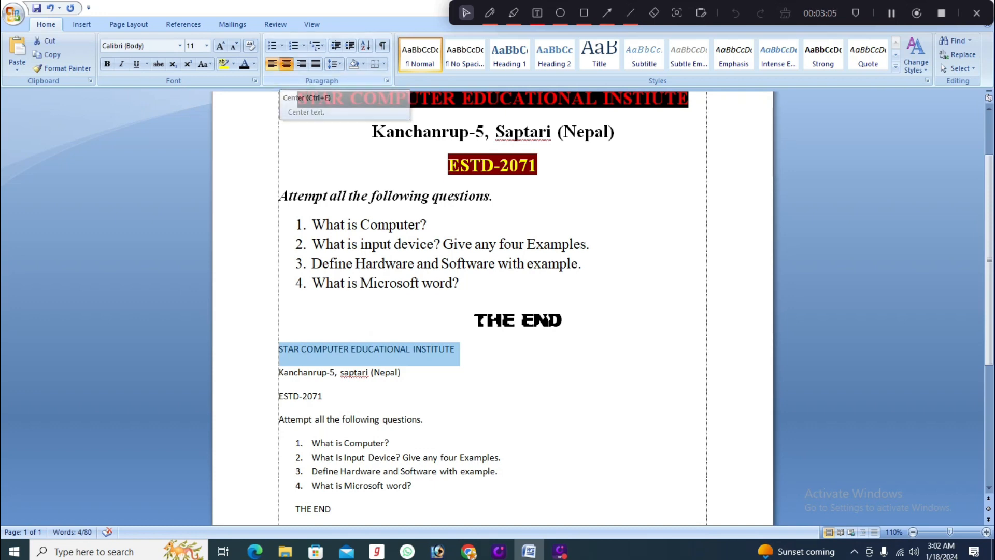
left_click(286, 63)
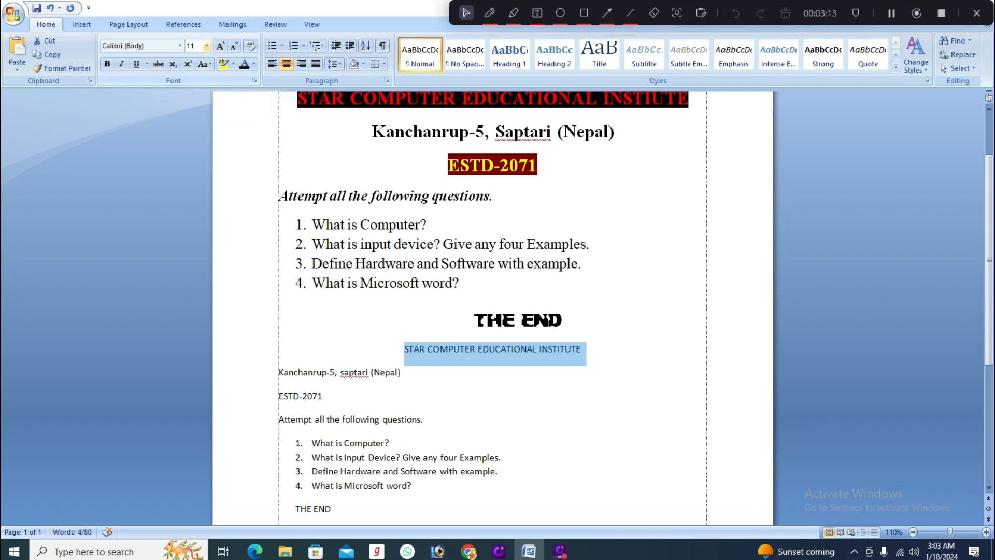
left_click(206, 46)
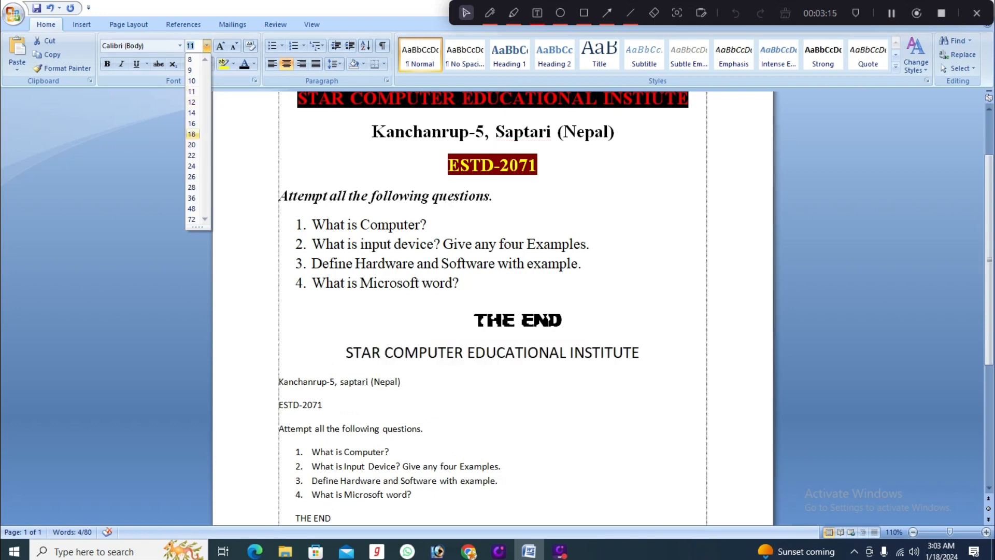
left_click(192, 144)
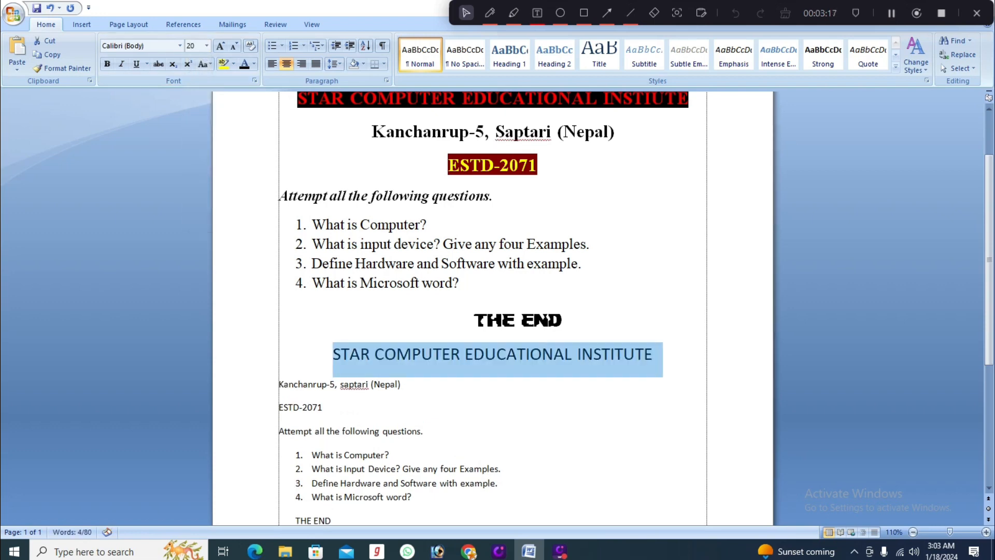
Enlarge the new title's font to size 24, and shrink it back to 20.
left_click(220, 45)
left_click(220, 46)
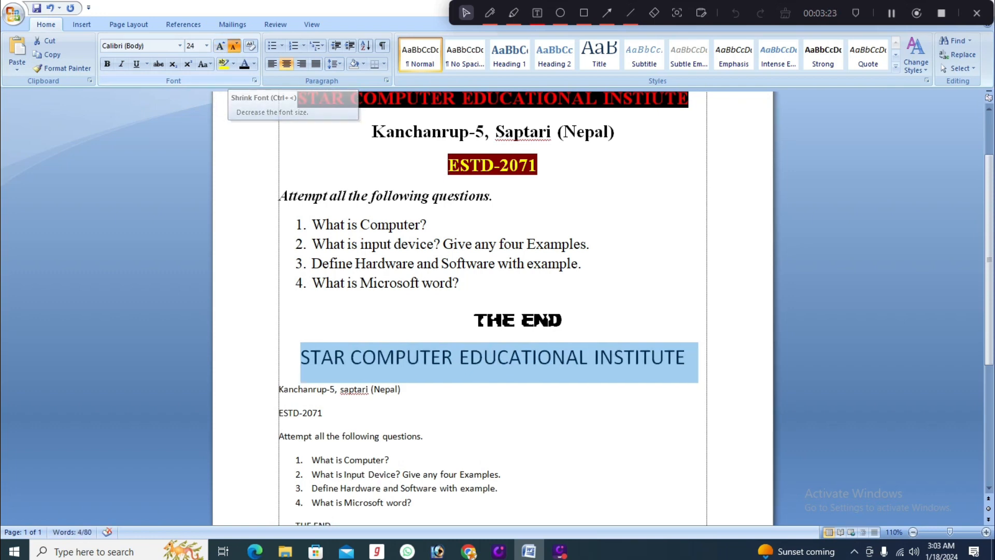
left_click(234, 45)
left_click(234, 46)
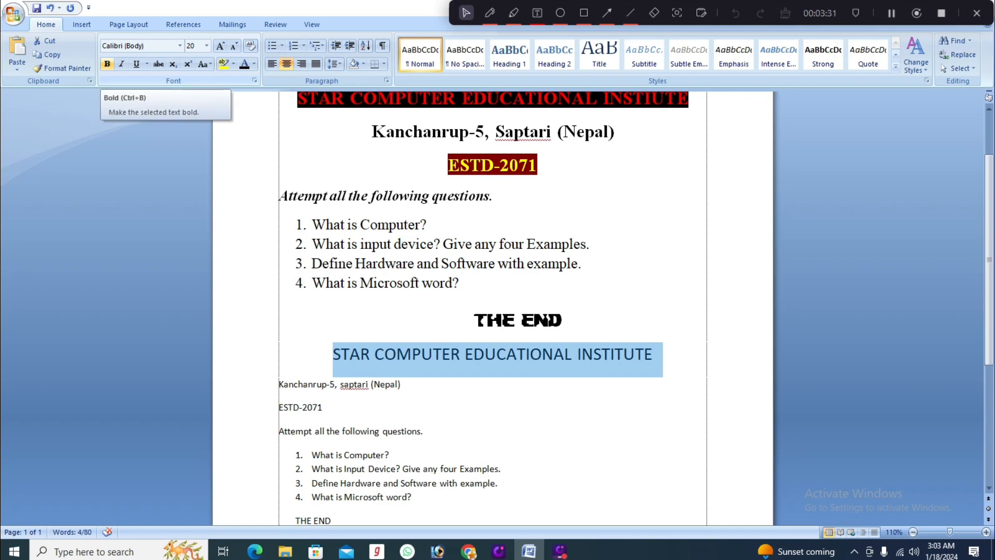
Format the new title as bold red text with a black highlight.
left_click(107, 64)
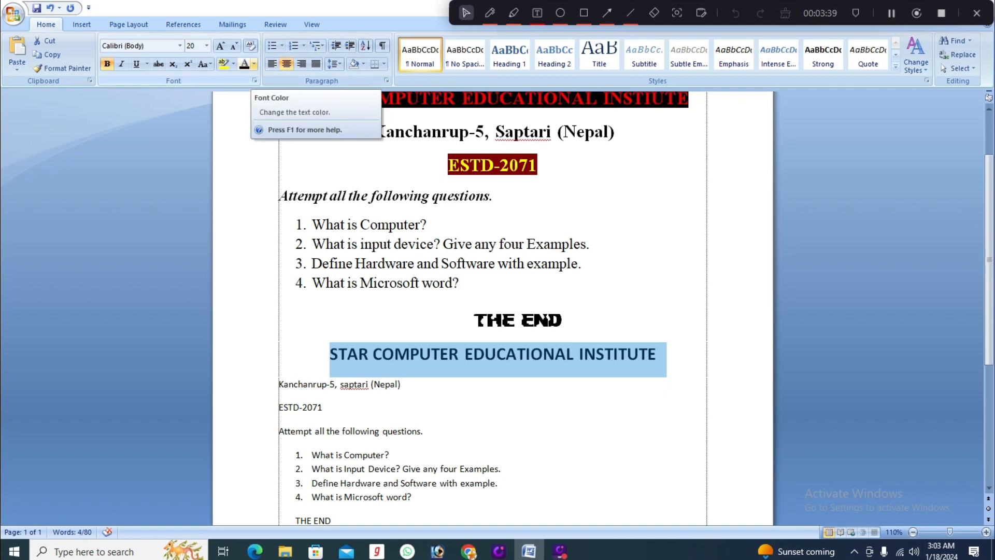
left_click(254, 64)
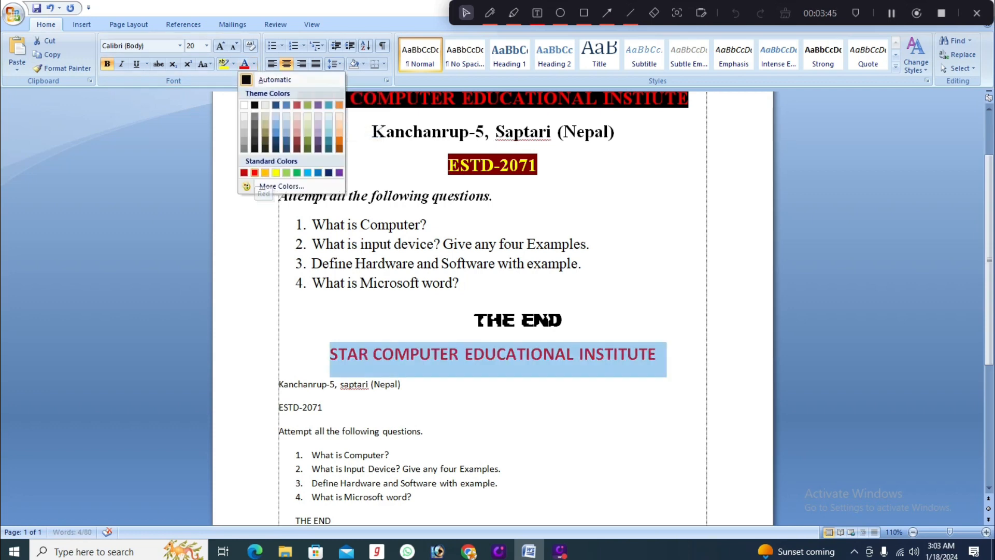
left_click(255, 173)
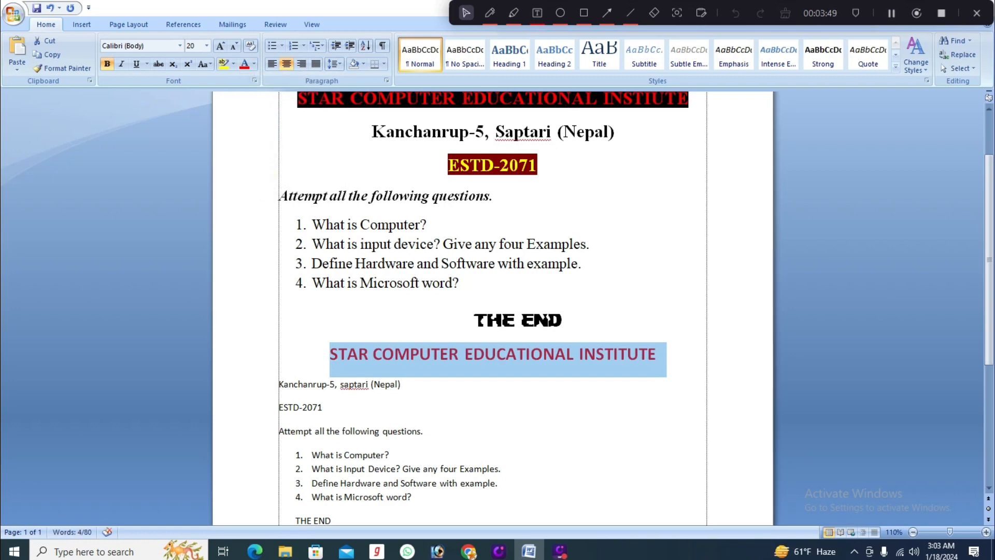
left_click(234, 63)
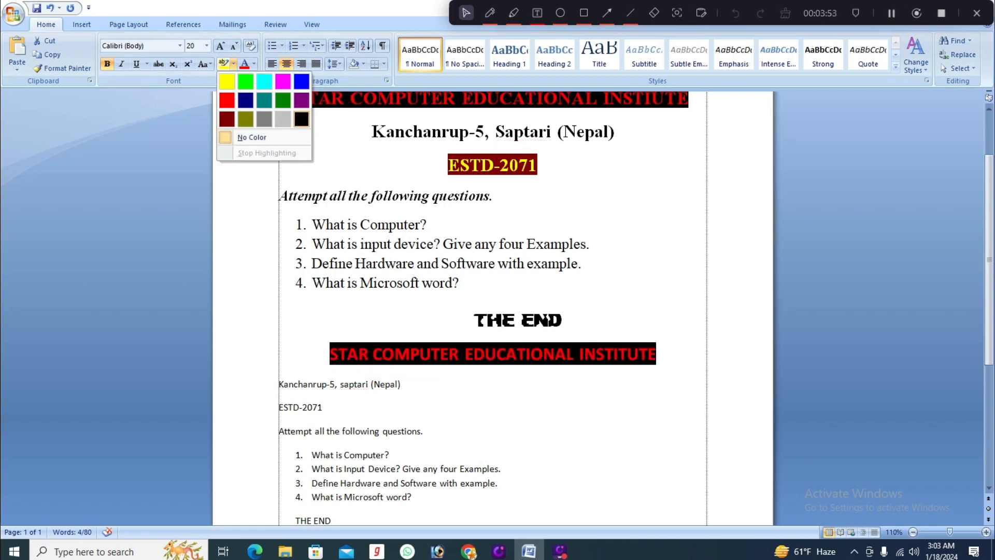
left_click(301, 119)
left_click(515, 134)
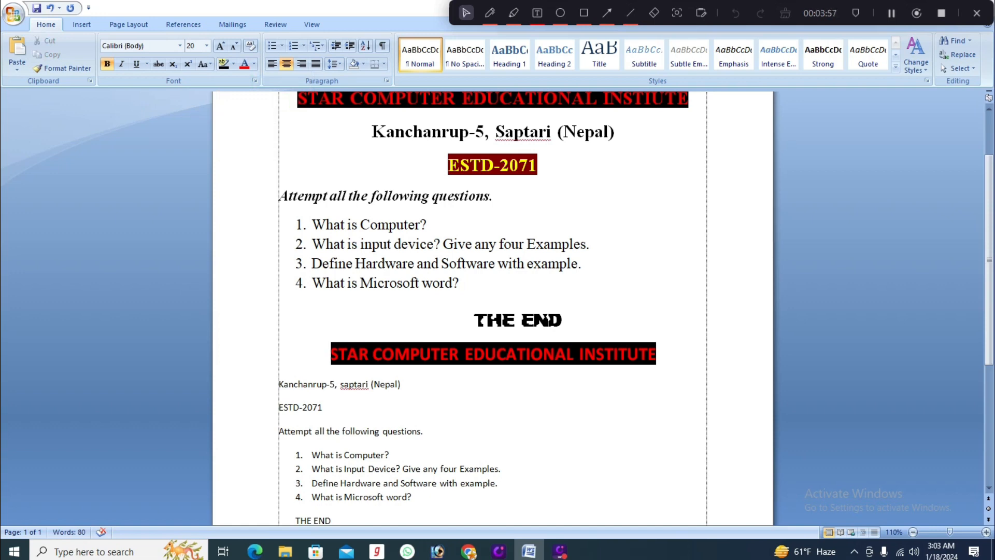
Center the address line below the new title and enlarge its font to size 22.
left_click_drag(401, 384, 373, 384)
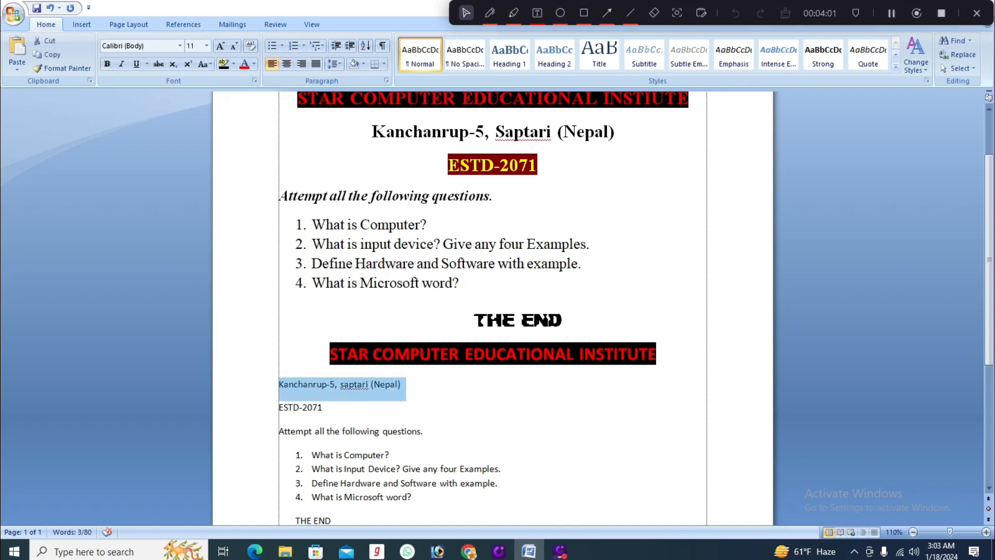
key("ctrl+e")
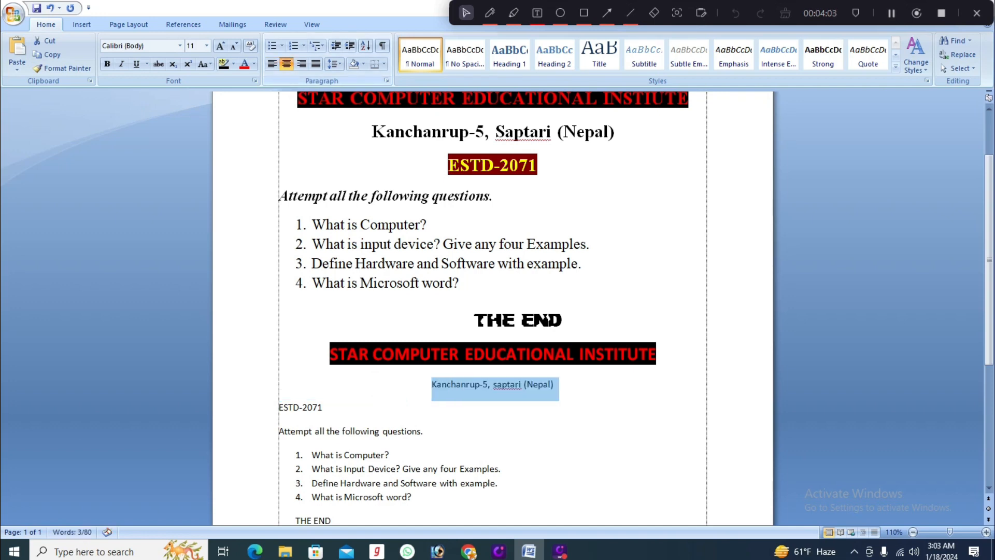
left_click(221, 46)
left_click(221, 46)
left_click(220, 46)
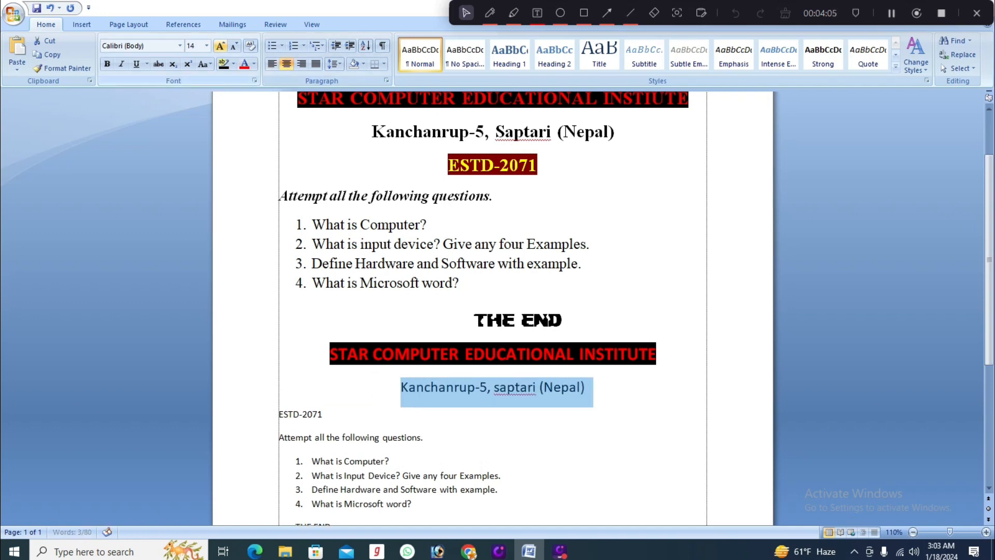
left_click(220, 46)
left_click(221, 46)
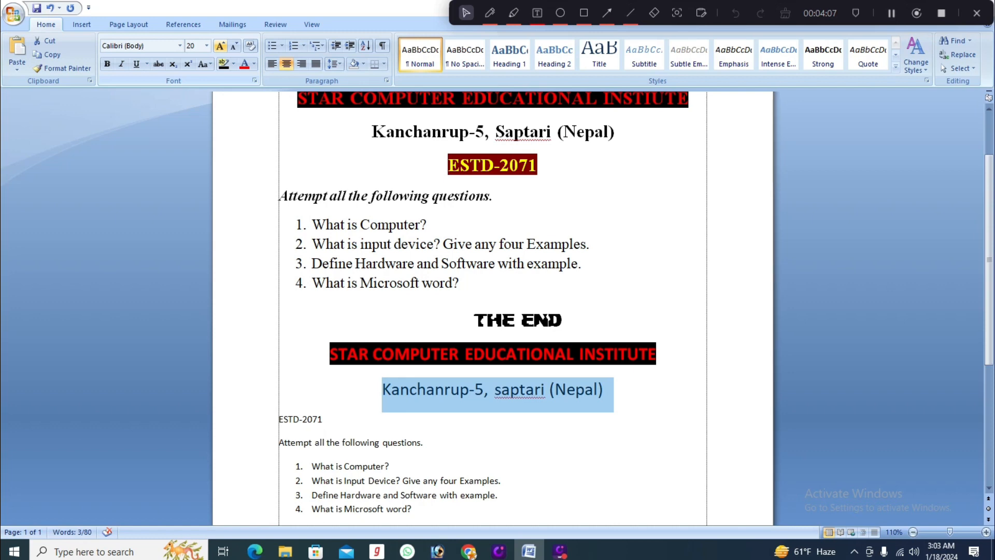
left_click(221, 46)
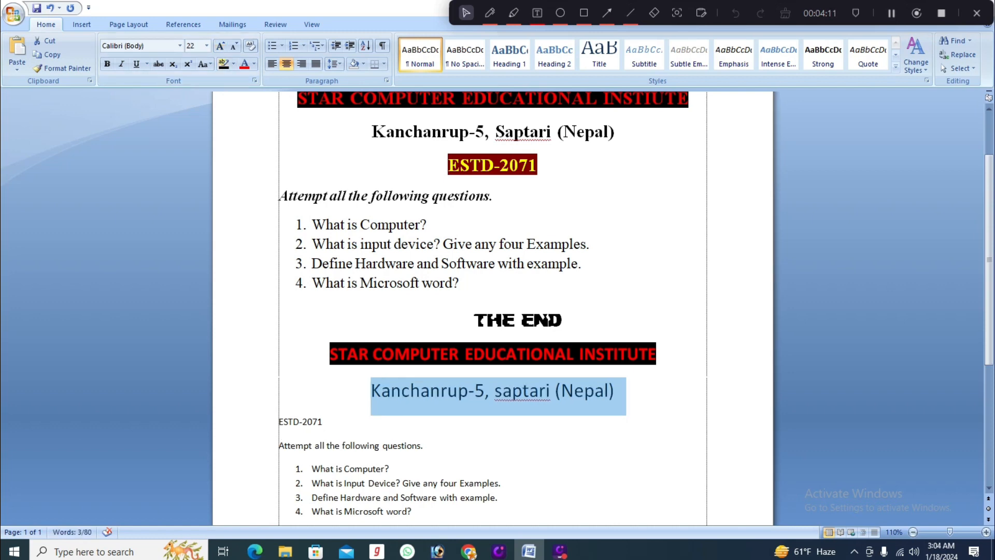
Set the font size of the address line below the new title to 20 and make it bold.
left_click(449, 354)
left_click(447, 390)
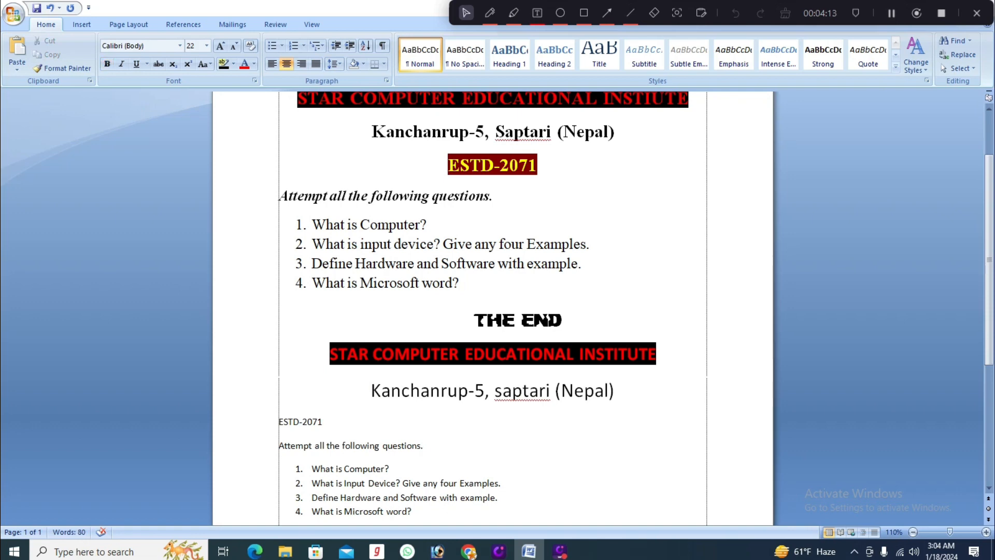
left_click_drag(616, 392, 372, 391)
left_click(206, 46)
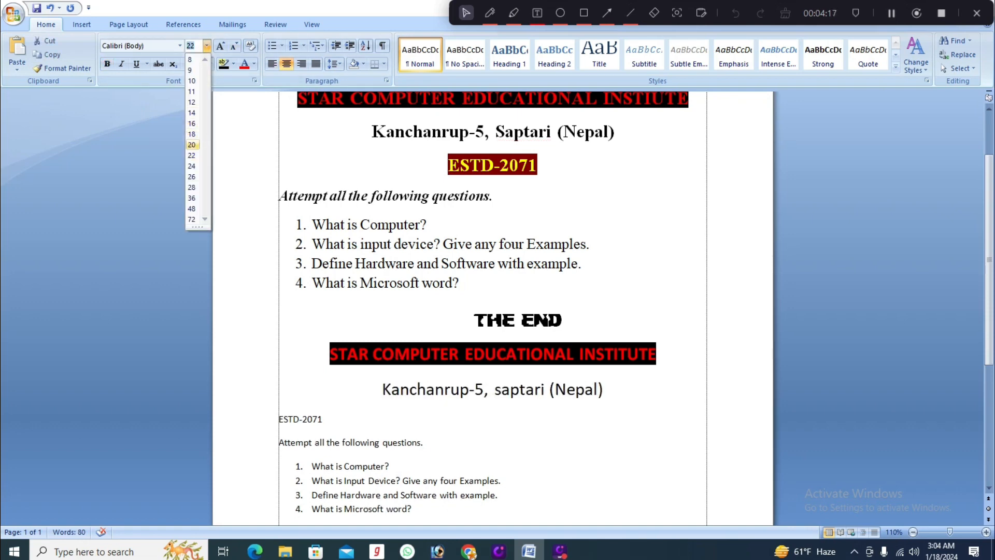
left_click(192, 145)
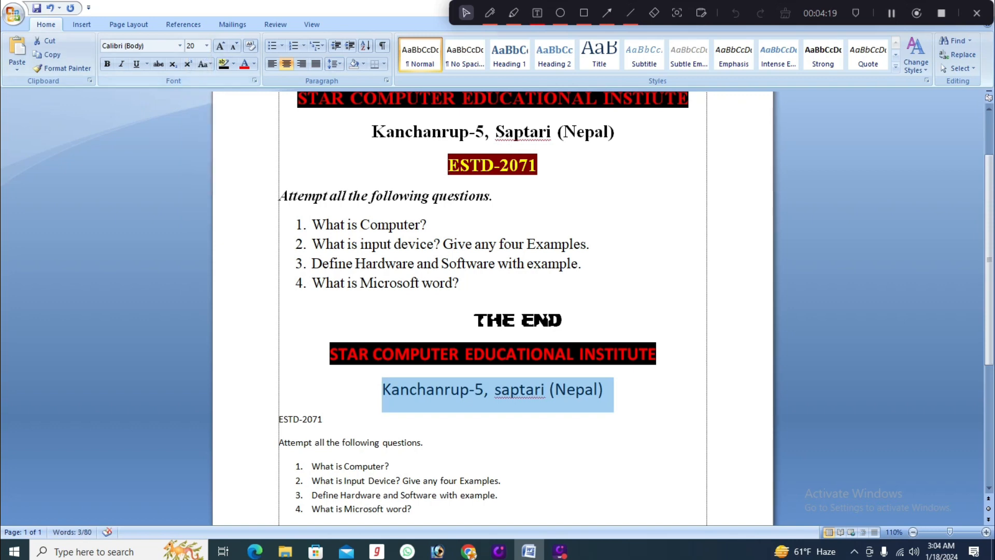
left_click(107, 63)
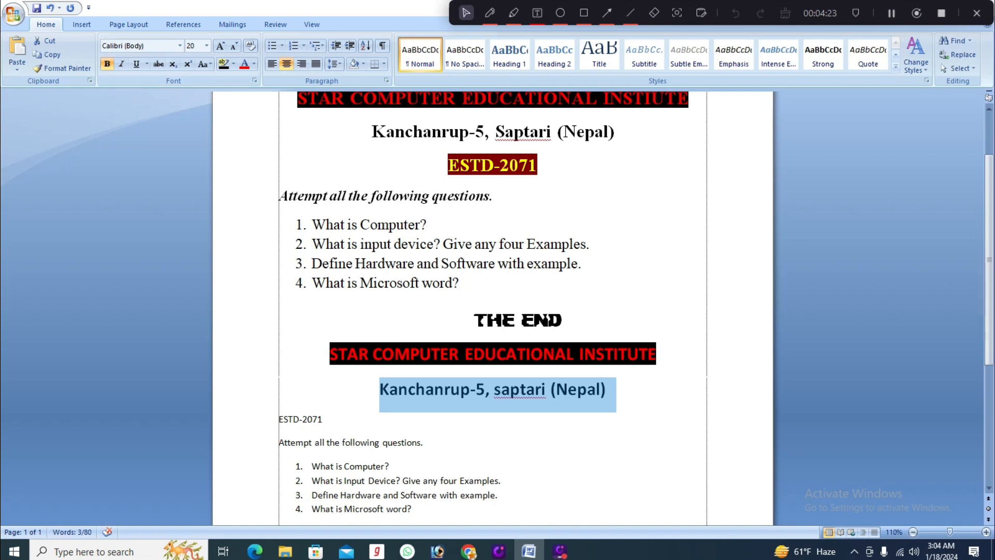
Center the new ESTD-2071 line, set its font size to 20 and make it bold.
left_click_drag(325, 419, 279, 418)
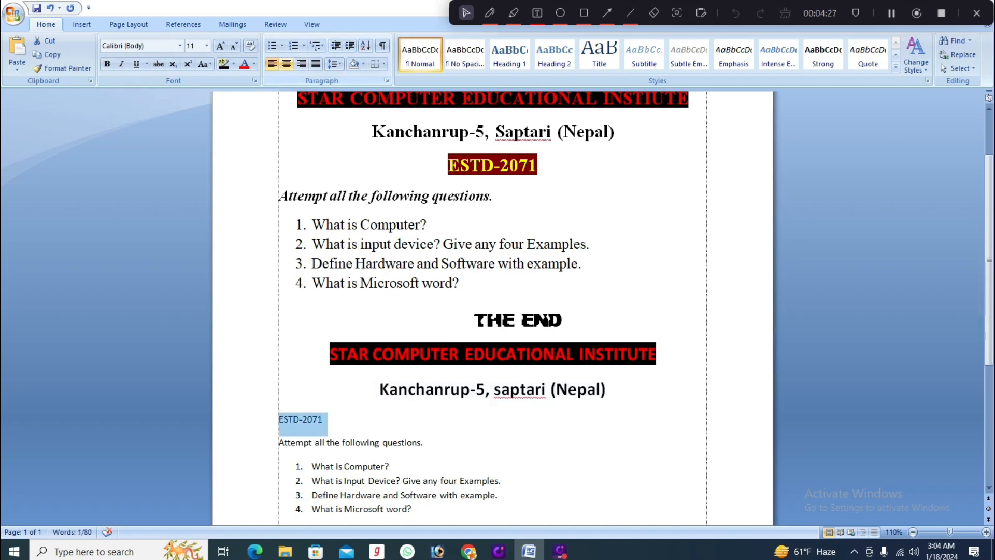
left_click(286, 63)
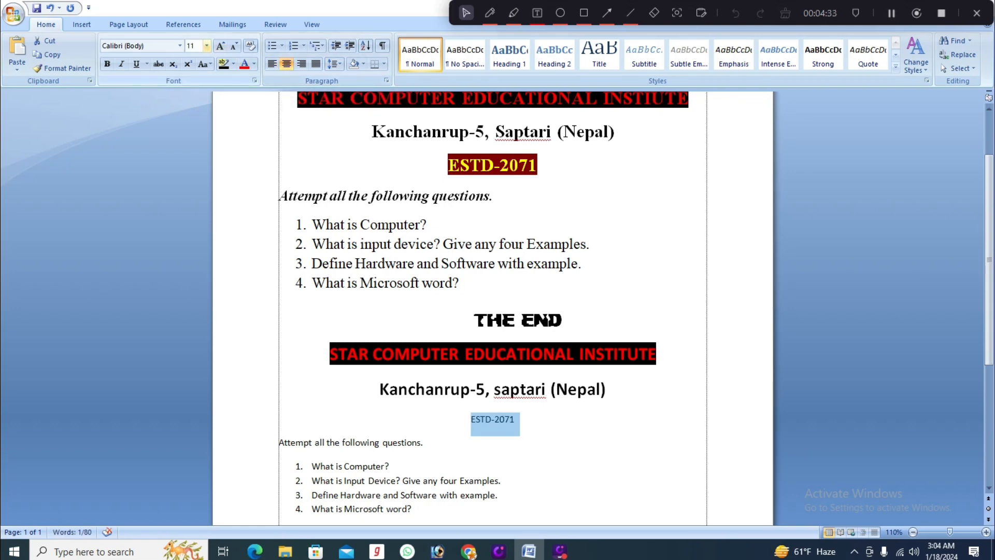
left_click(206, 45)
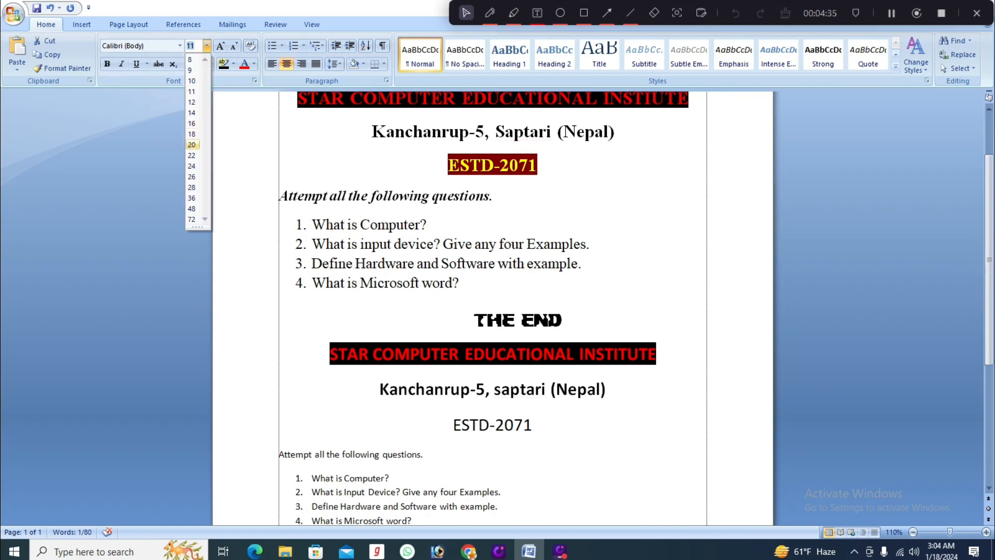
left_click(191, 145)
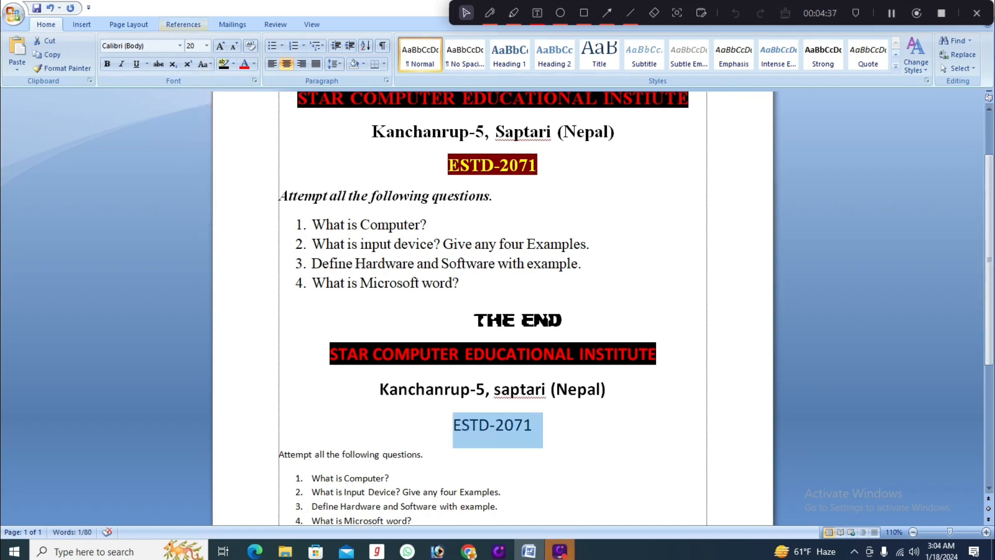
key("ctrl+b")
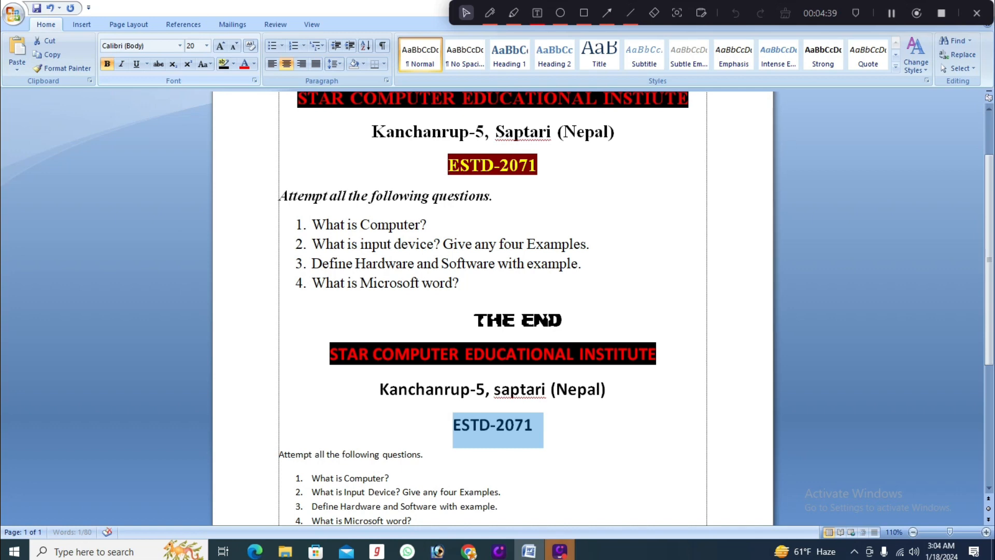
Color the new ESTD-2071 text yellow and give it a dark red highlight.
left_click(254, 64)
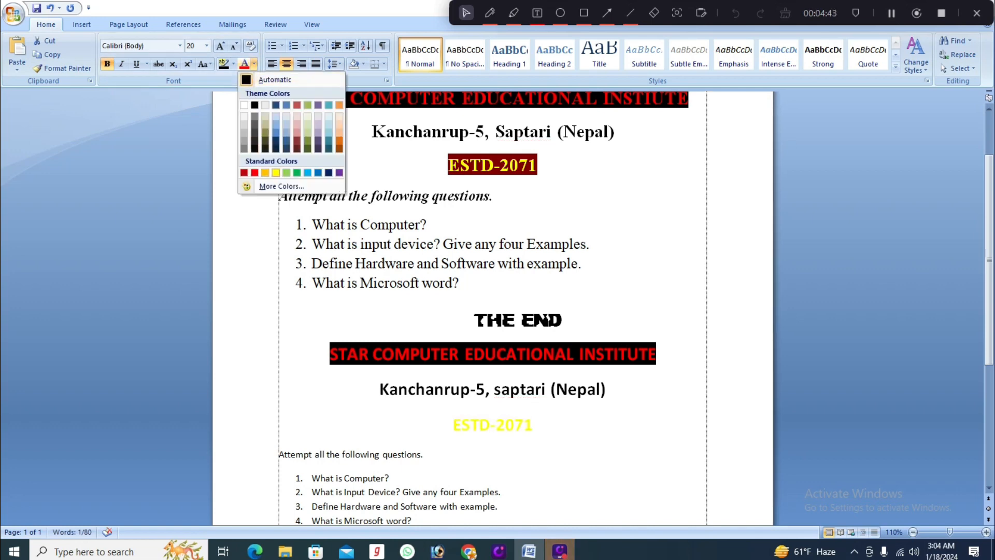
left_click(275, 172)
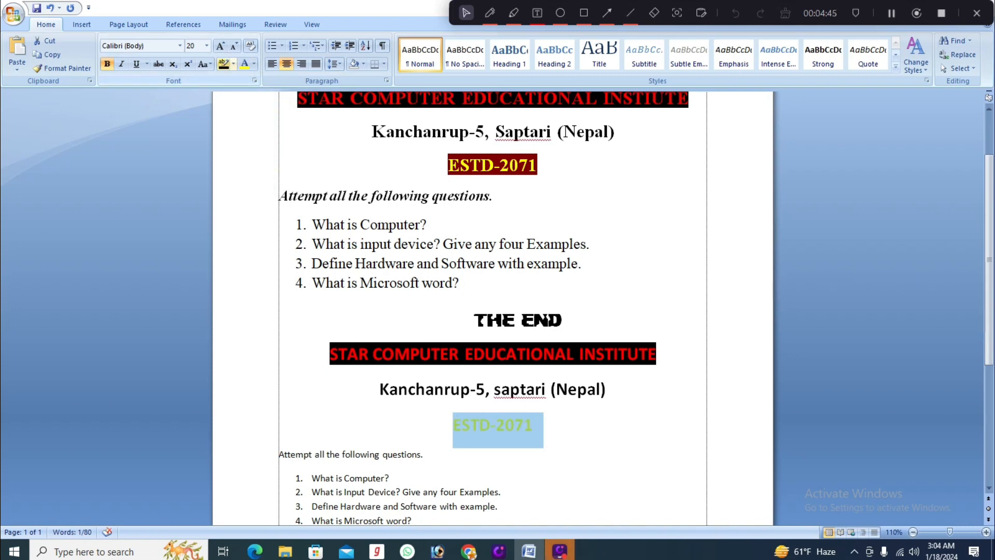
left_click(233, 64)
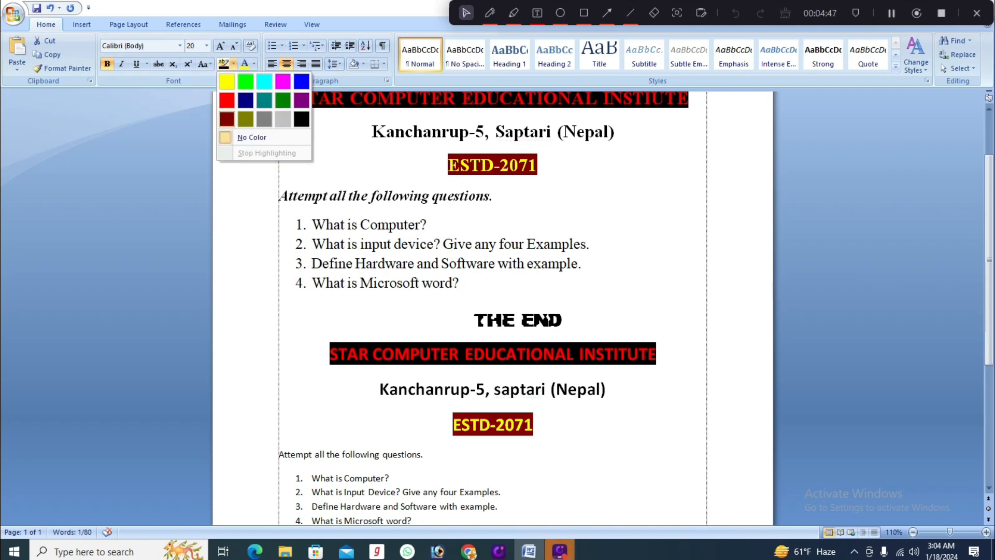
left_click(227, 119)
Enlarge the new "Attempt all the following questions." line to size 14 and make it bold italic.
scroll(492, 311, "down", 1)
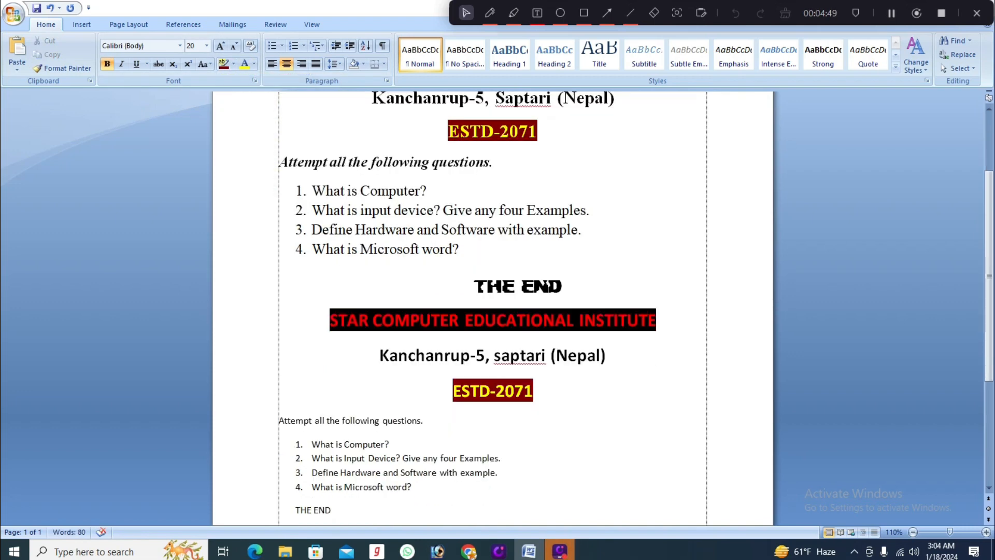
left_click_drag(424, 420, 280, 420)
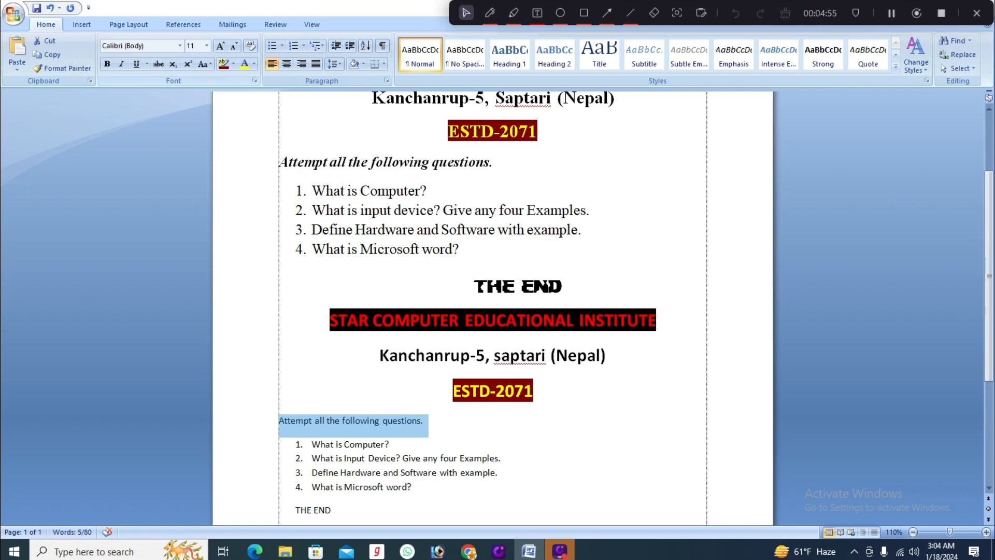
left_click(220, 46)
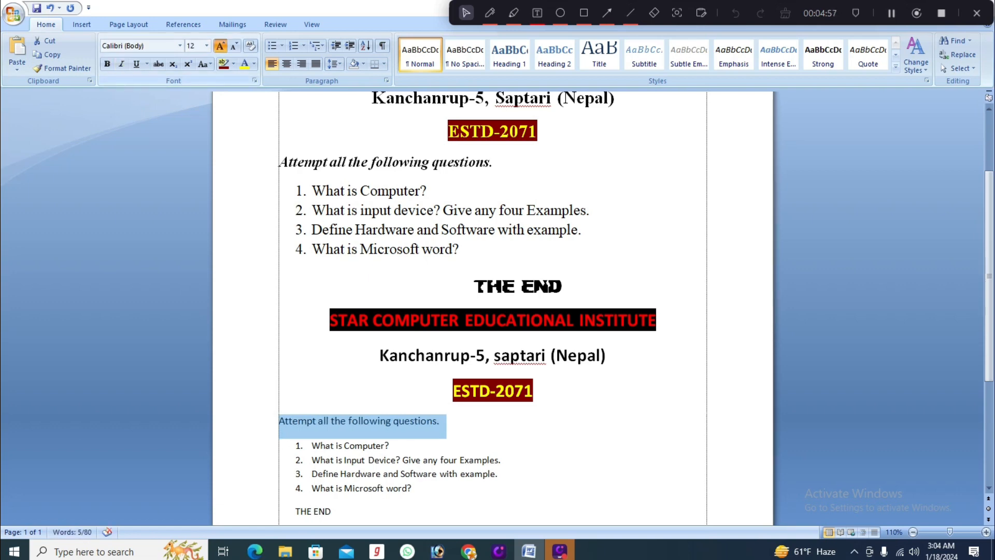
left_click(220, 46)
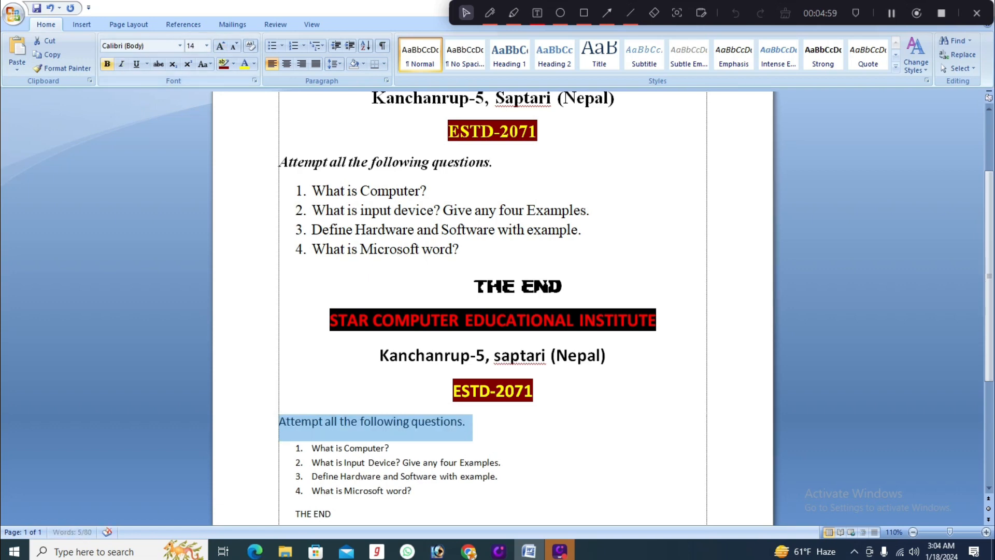
left_click(107, 63)
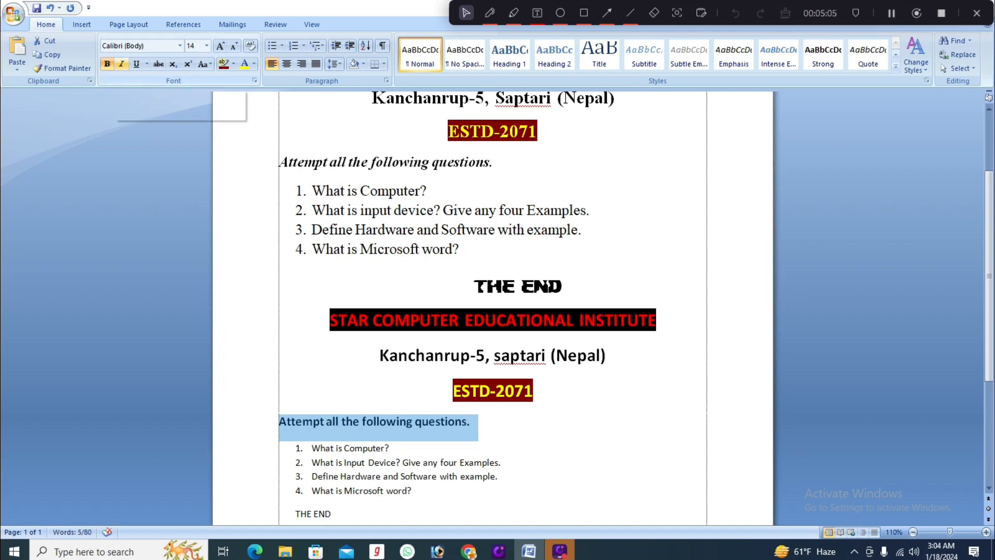
left_click(121, 63)
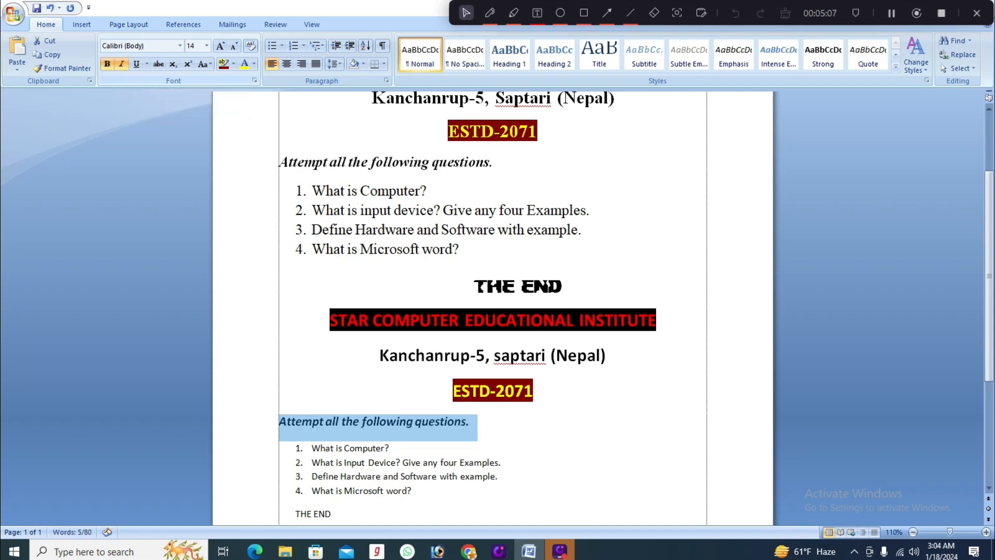
Set the font size of the four new numbered questions to 16.
scroll(492, 311, "down", 3)
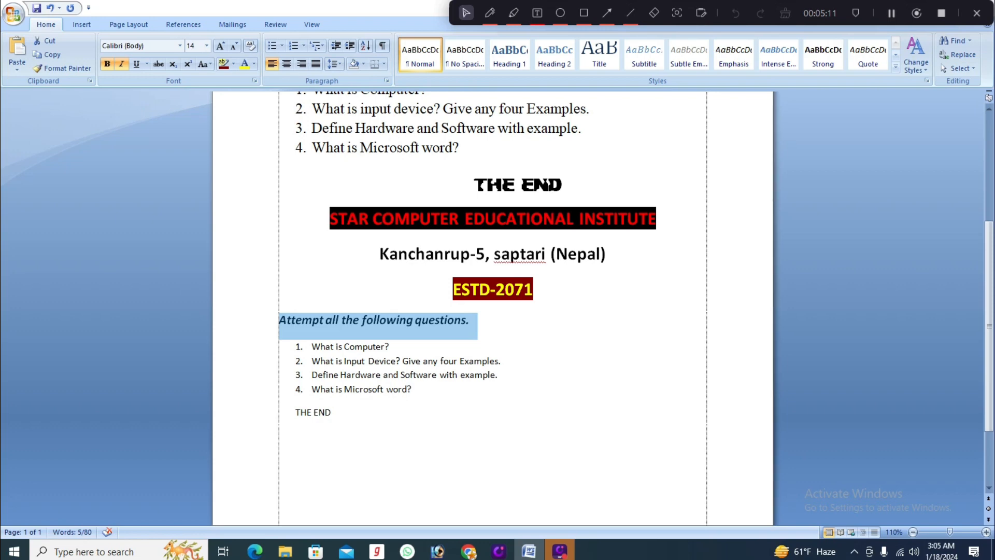
left_click_drag(412, 388, 311, 346)
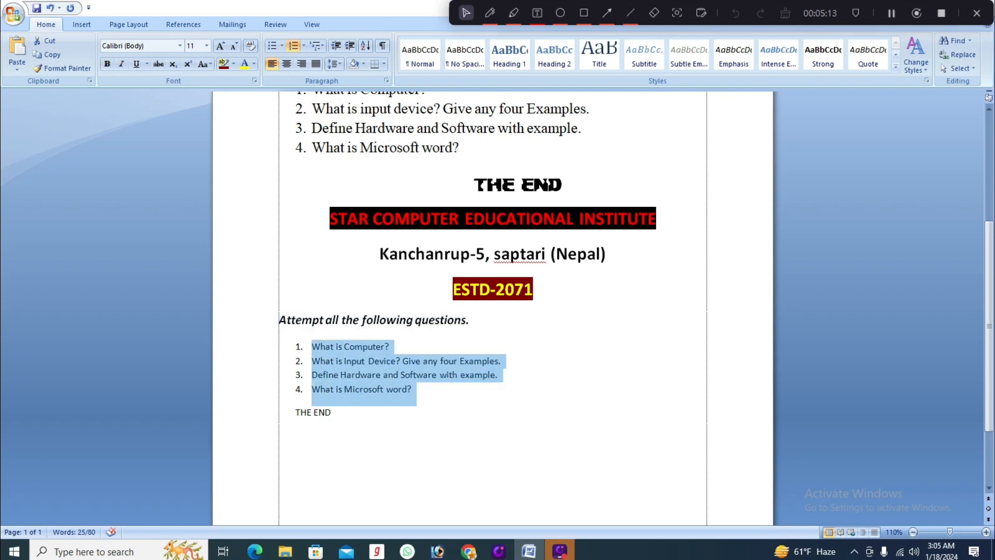
left_click(206, 46)
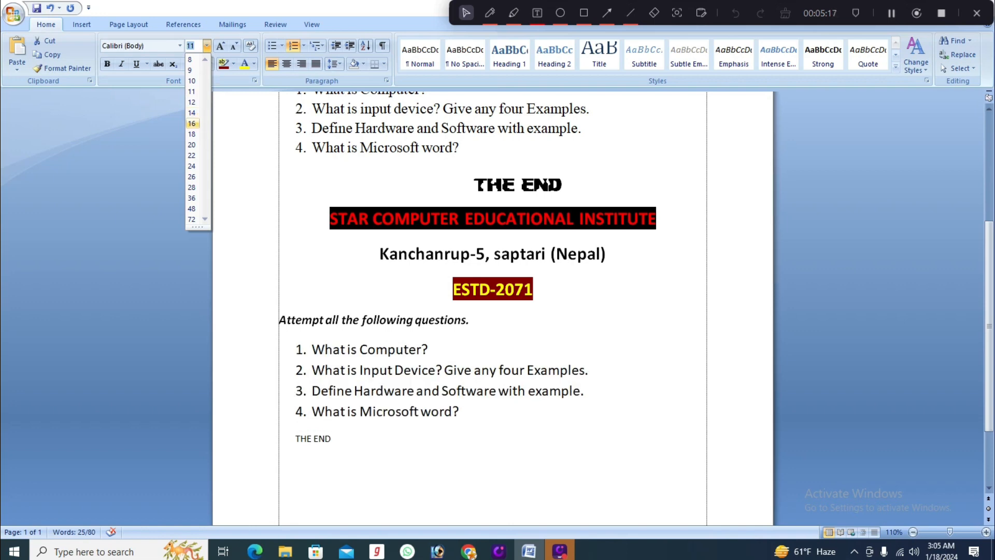
left_click(192, 123)
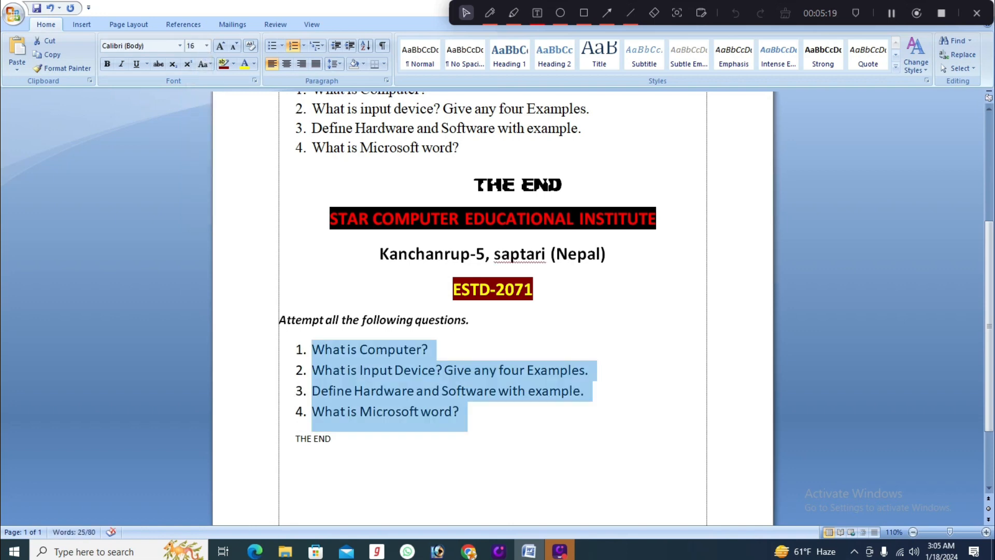
Center the new THE END line, set its font size to 20 and make it bold.
left_click(333, 439)
left_click_drag(333, 439, 296, 439)
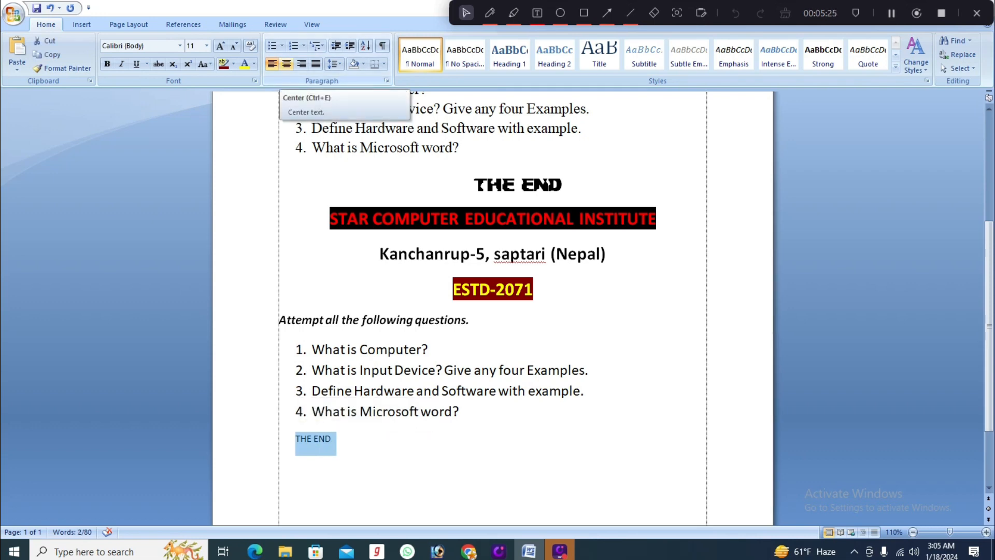
left_click(286, 63)
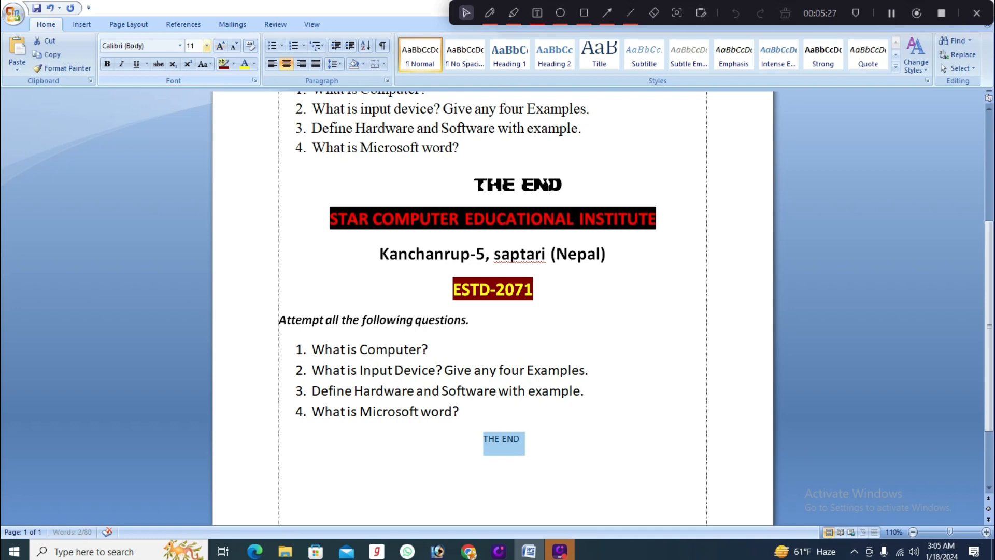
left_click(206, 45)
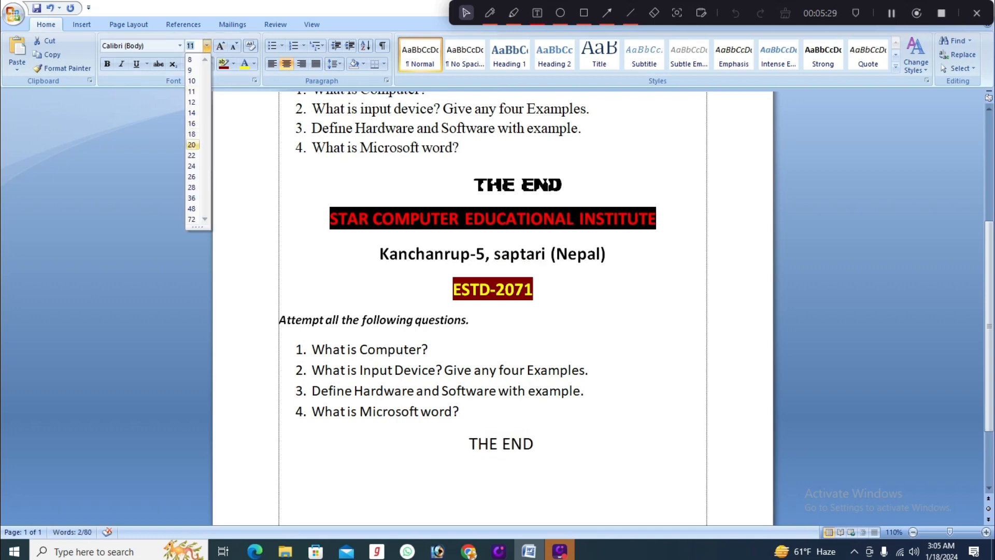
left_click(192, 144)
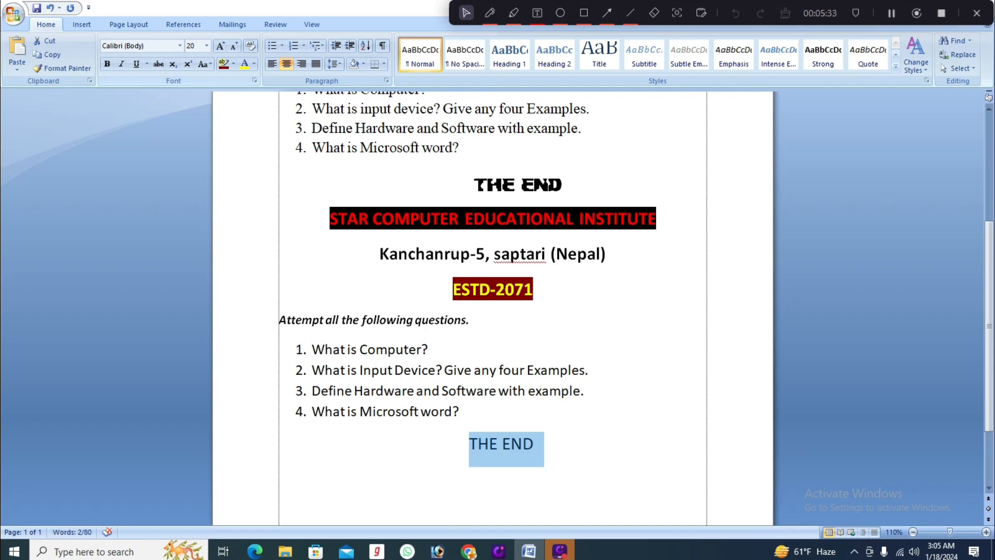
left_click(107, 63)
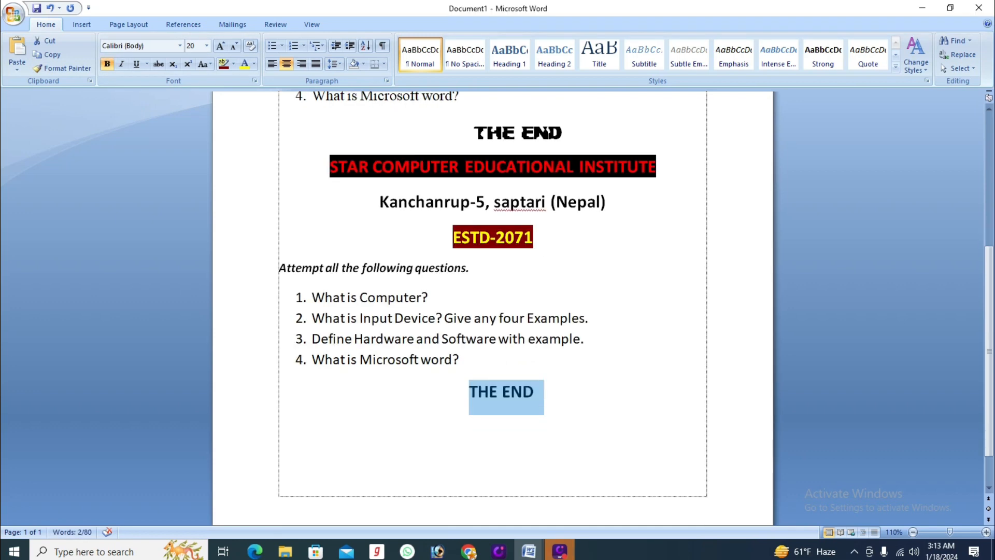
Insert a left-aligned line reading "Exercise 1" above the original title at the start of the document.
scroll(492, 311, "up", 8)
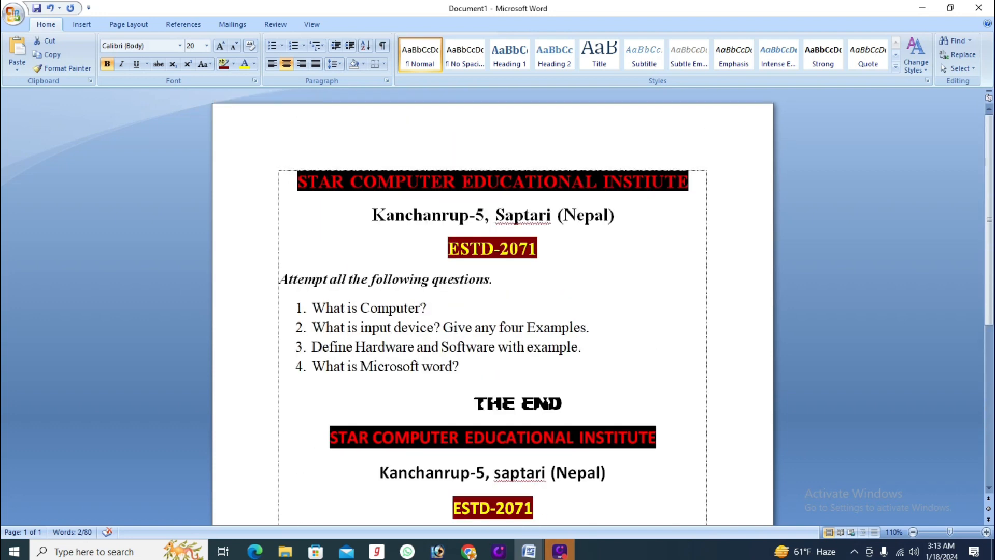
left_click(299, 181)
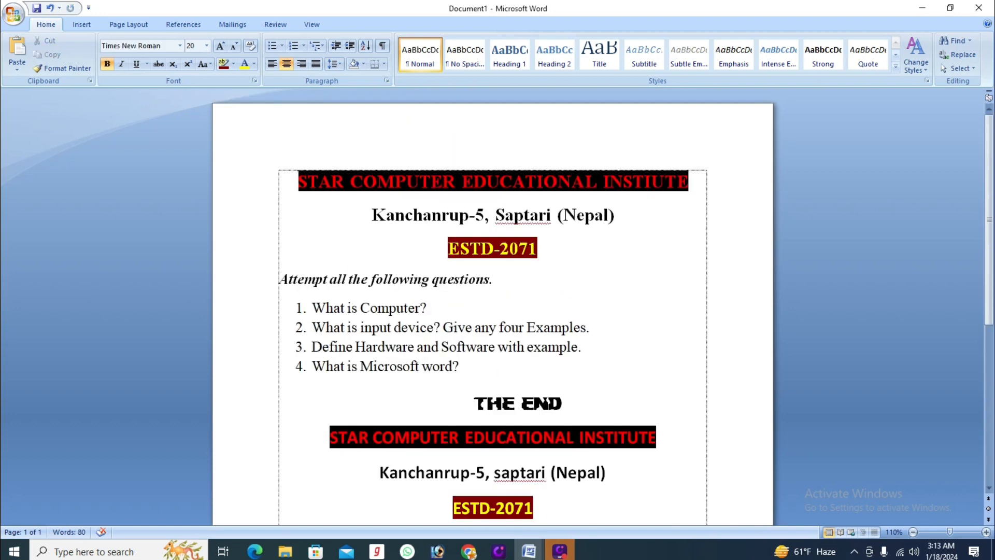
key("Return")
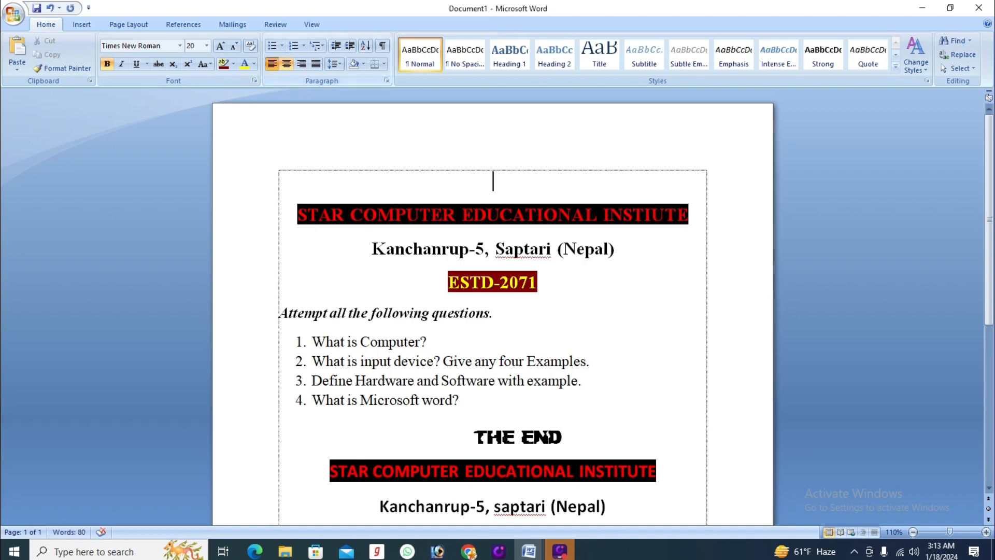
left_click(272, 63)
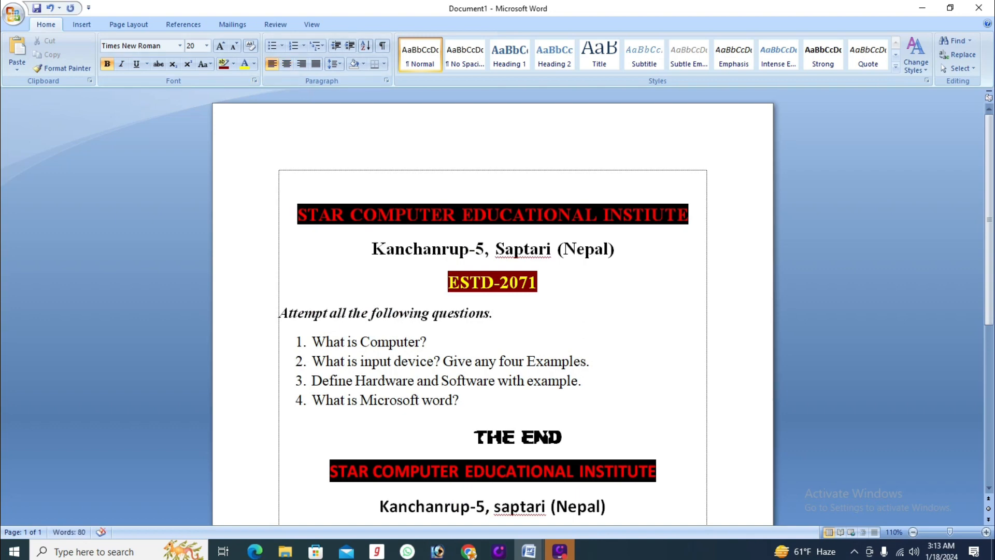
type("Ex")
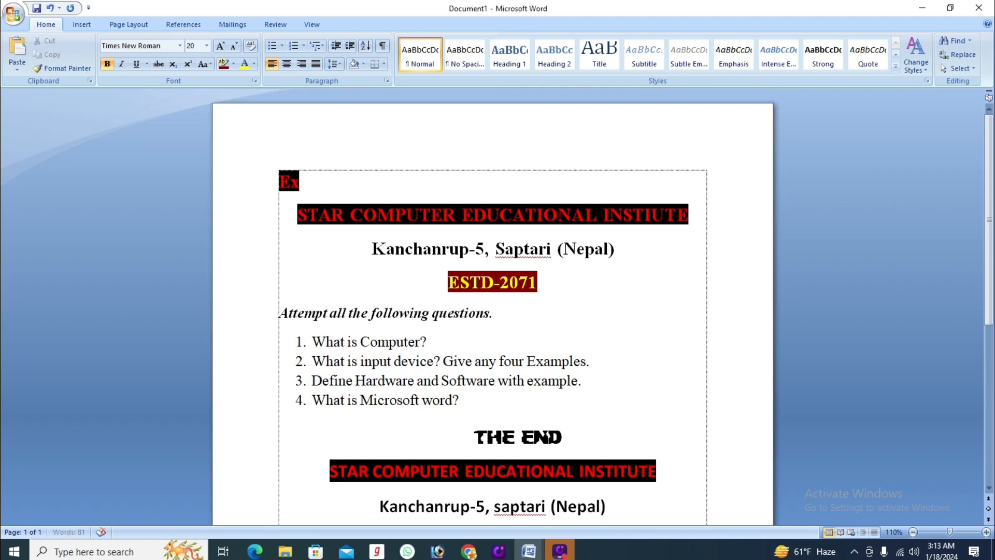
type("ercise ")
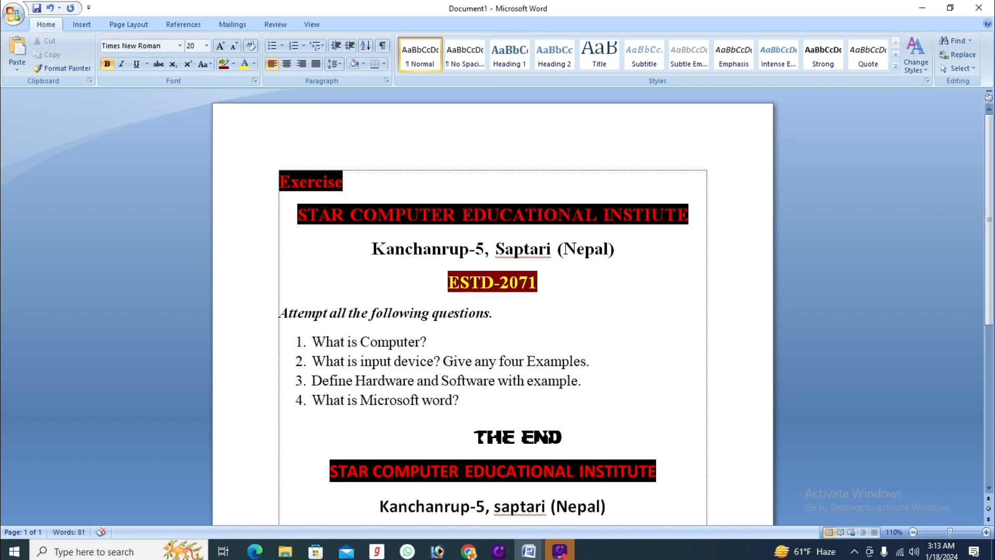
type("1")
Remove the bold from the "Exercise 1" line above the original title and set its font color to red.
left_click(264, 181)
left_click(107, 64)
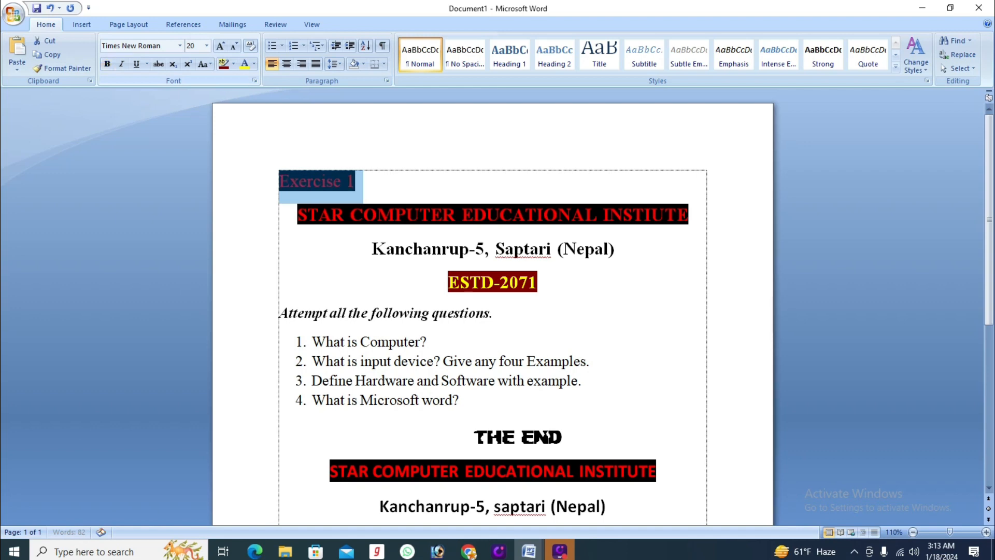
left_click(254, 63)
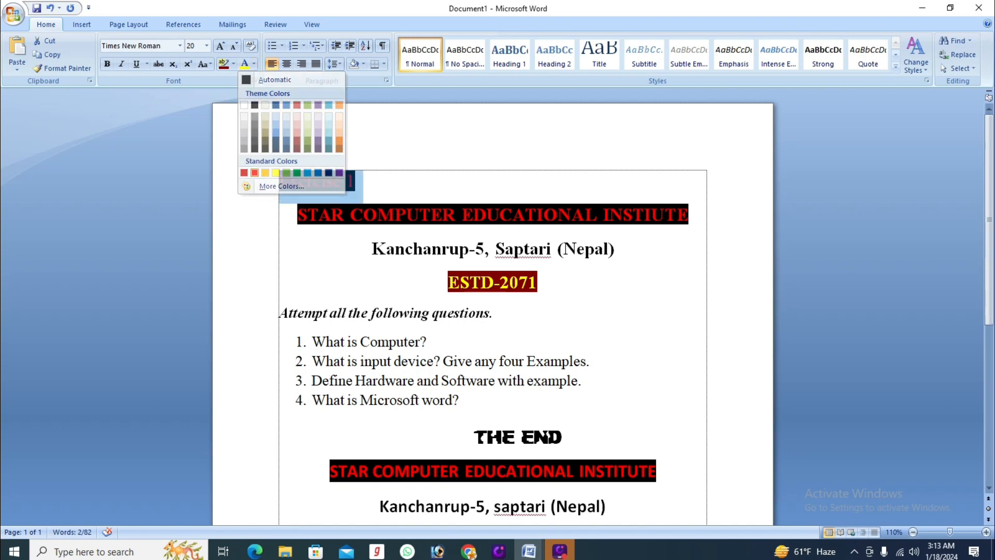
left_click(254, 172)
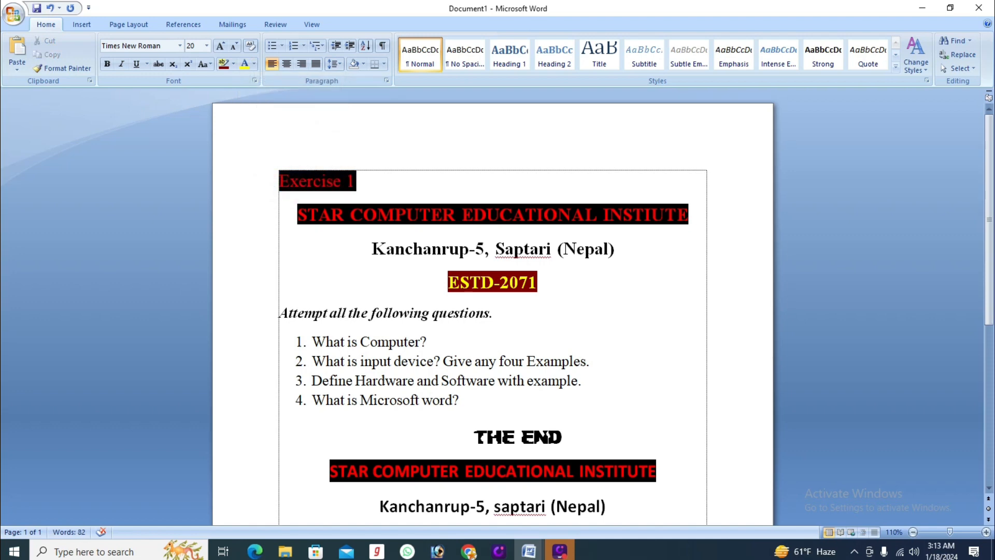
Remove the black highlight from the "Exercise 1" line by setting its highlight to No Color.
left_click_drag(358, 181, 299, 182)
left_click(300, 183)
triple_click(299, 183)
left_click(233, 64)
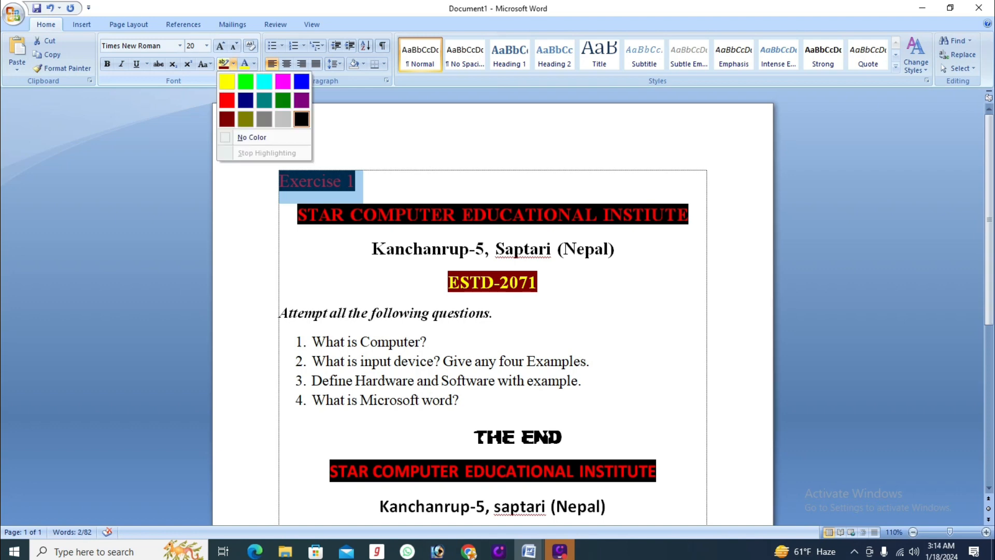
left_click(252, 138)
left_click(357, 181)
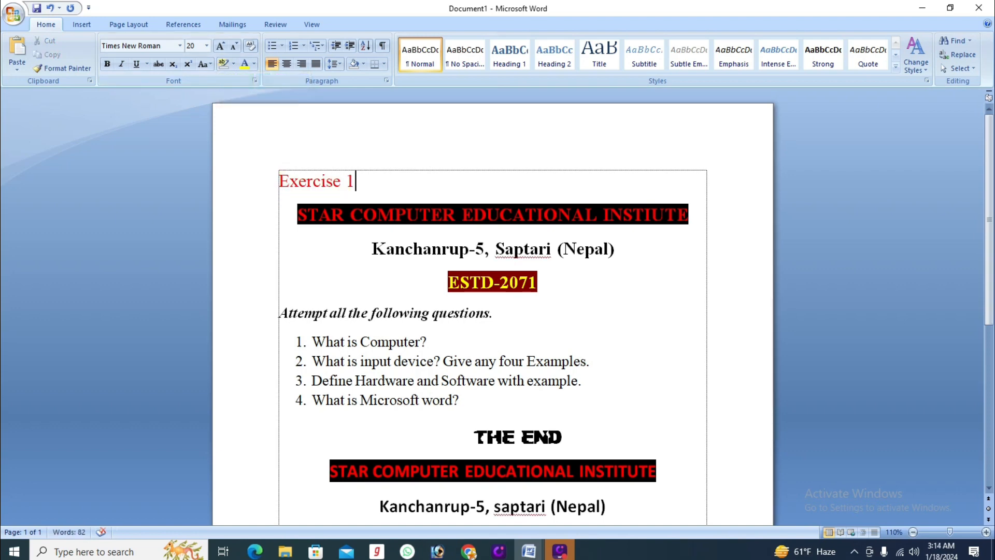
Set the font color of the "Exercise 1" line to black.
triple_click(356, 181)
left_click(254, 64)
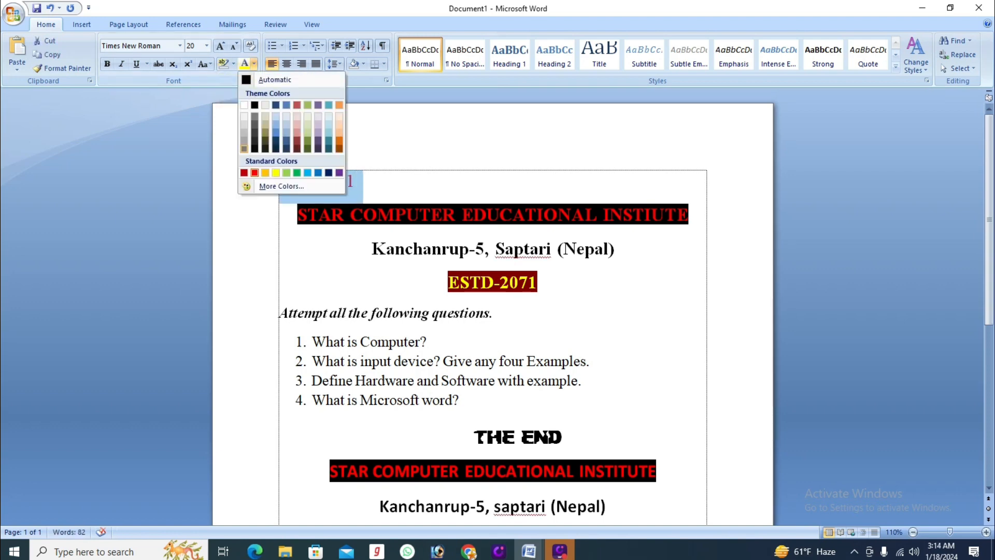
left_click(255, 105)
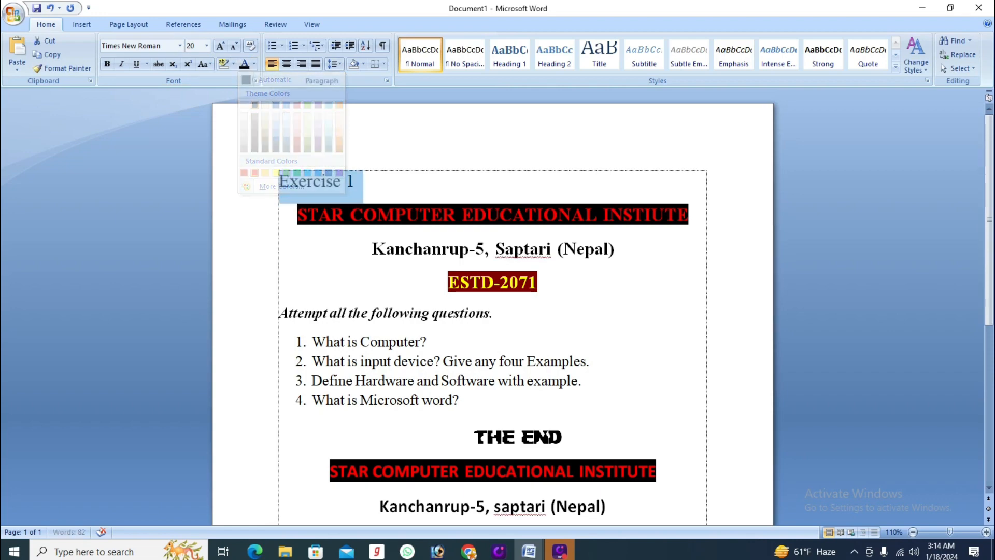
Replace the entire content of the document with the formatted Exercise 2 and Exercise 3 sample text.
scroll(512, 190, "down", 6)
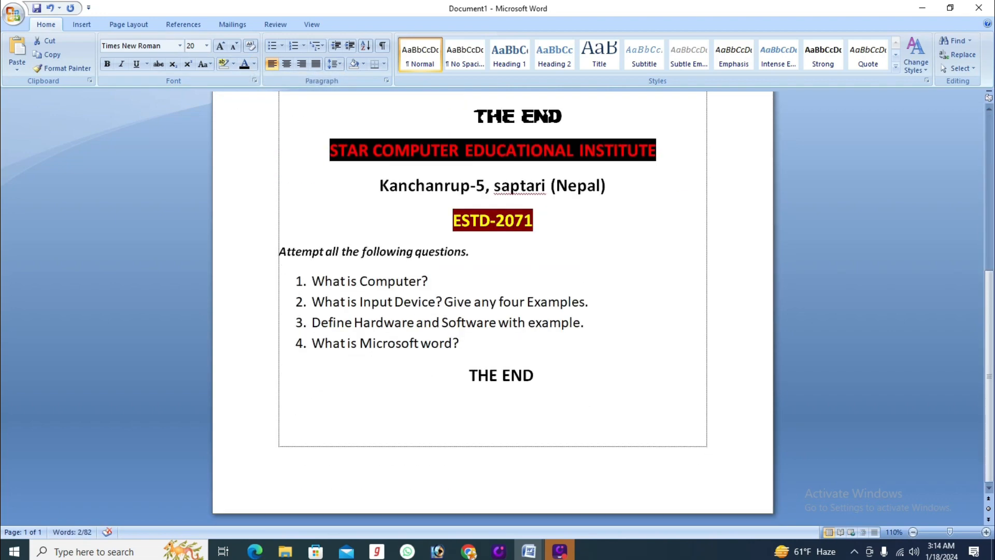
scroll(512, 190, "up", 6)
scroll(512, 190, "down", 6)
left_click_drag(536, 375, 310, 149)
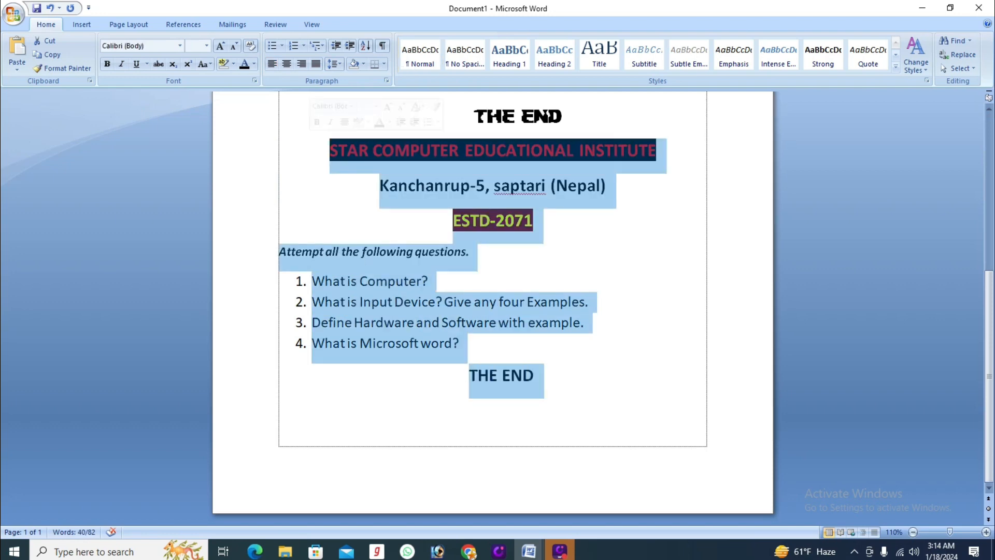
left_click_drag(537, 375, 282, 99)
key("Delete")
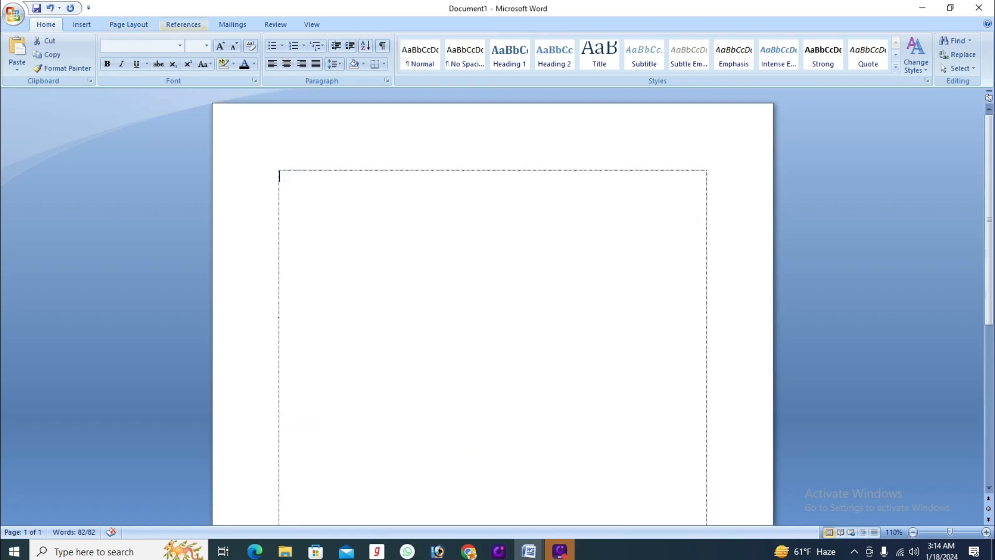
type("Exercise 2 He/She is Arati. He/ She is Ram. Exercise 3 1st division, 2nd division, 3rd division, 4th division a0\tb0\tc0")
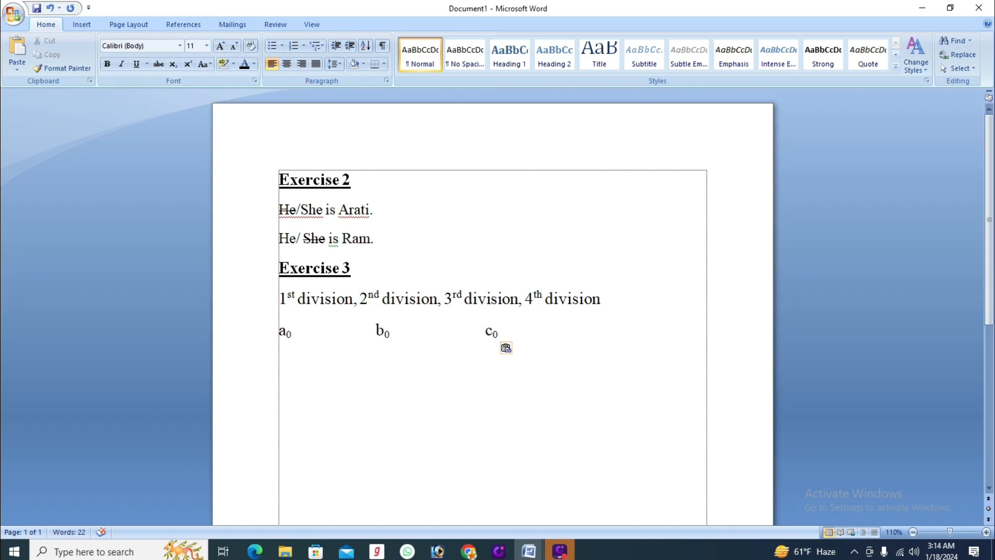
Below the sample, enter the line "exercise 2" and start the following line with "He/".
type("ee")
key("BackSpace")
type("exercei")
key("BackSpace")
type("se 2")
key("Return")
type("H")
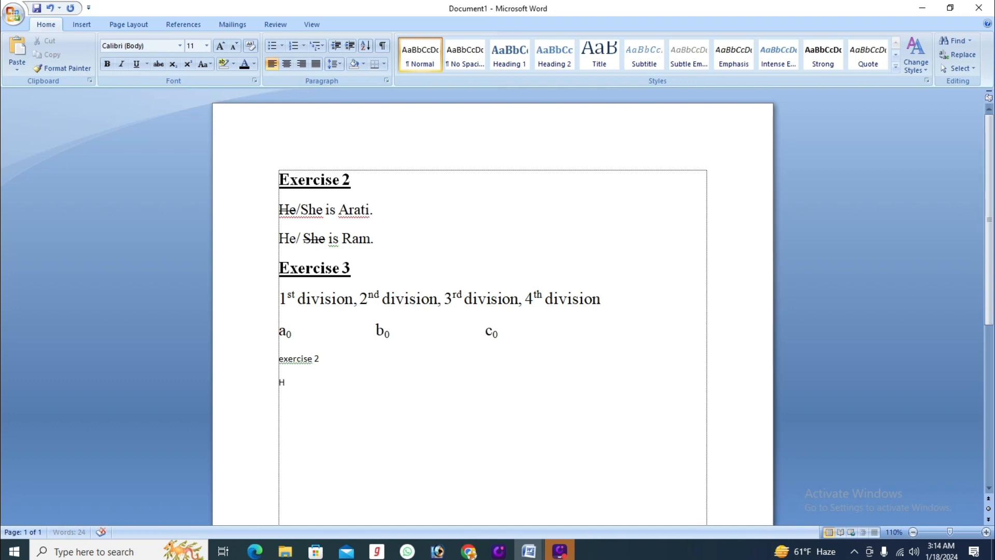
type("e/")
Enlarge the retyped "exercise 2" and "He/" lines to font size 18.
left_click_drag(279, 359, 298, 384)
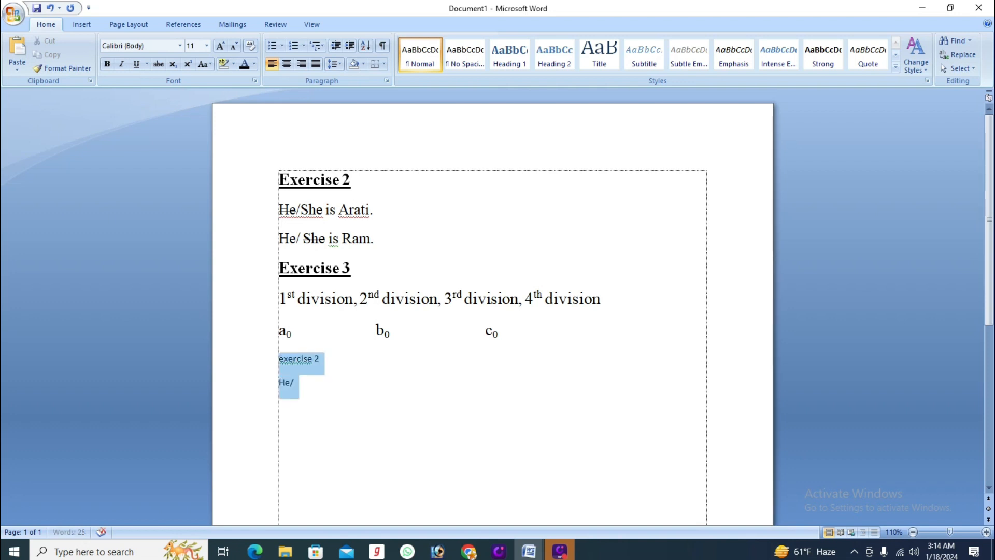
left_click(220, 47)
left_click(220, 46)
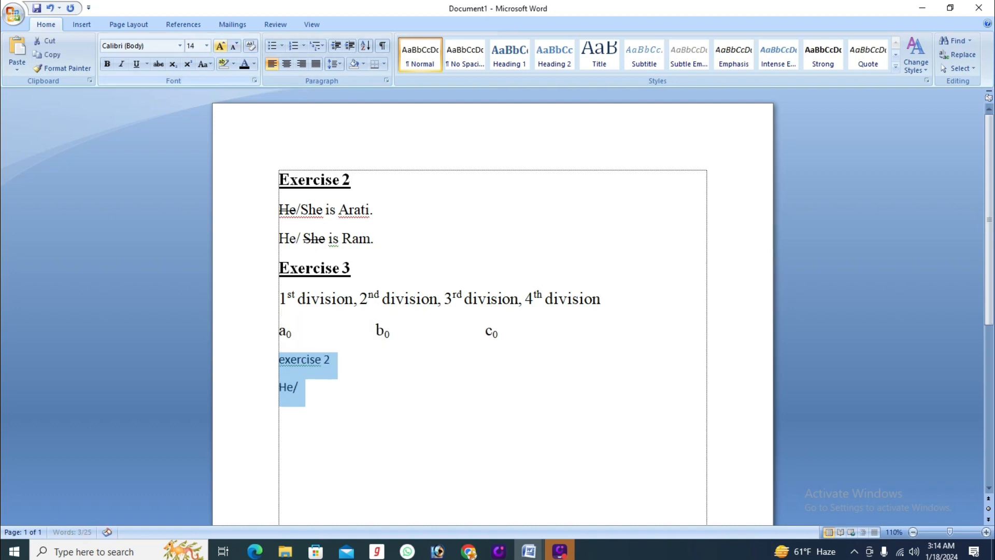
left_click(220, 46)
left_click(220, 46)
left_click(306, 396)
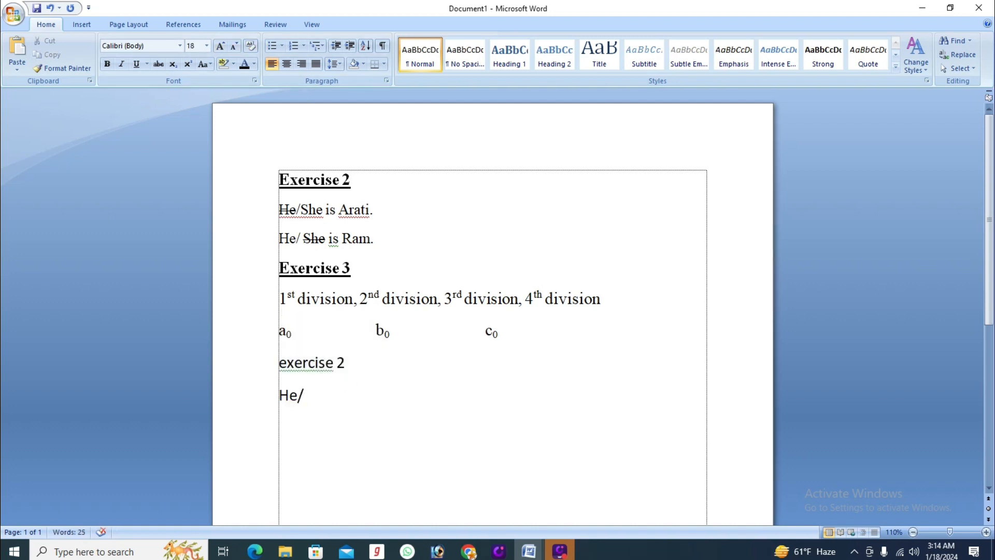
Complete the first "He/She is" sentence and add the second one on a new line, using the names from the sample.
type("She is A")
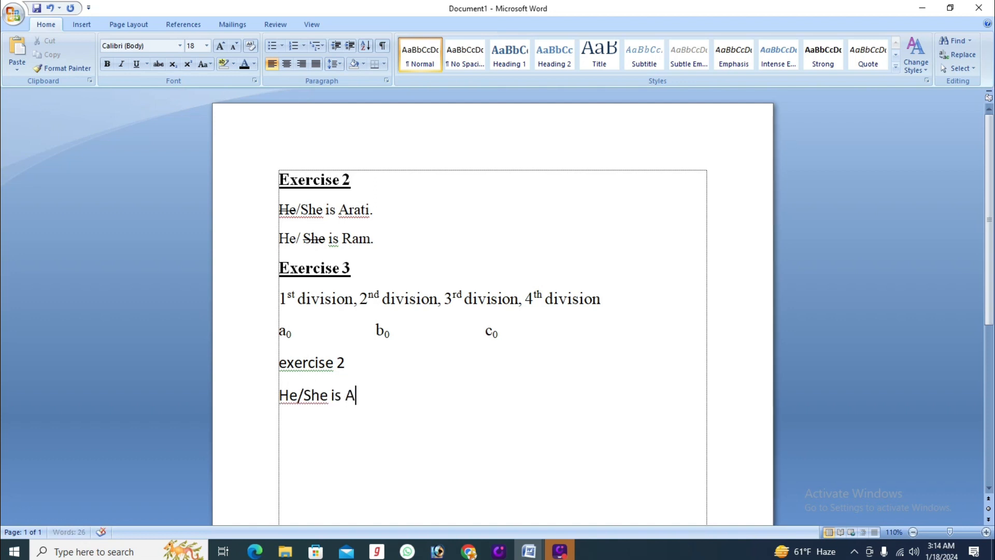
type("rati.")
key("Return")
type("He/")
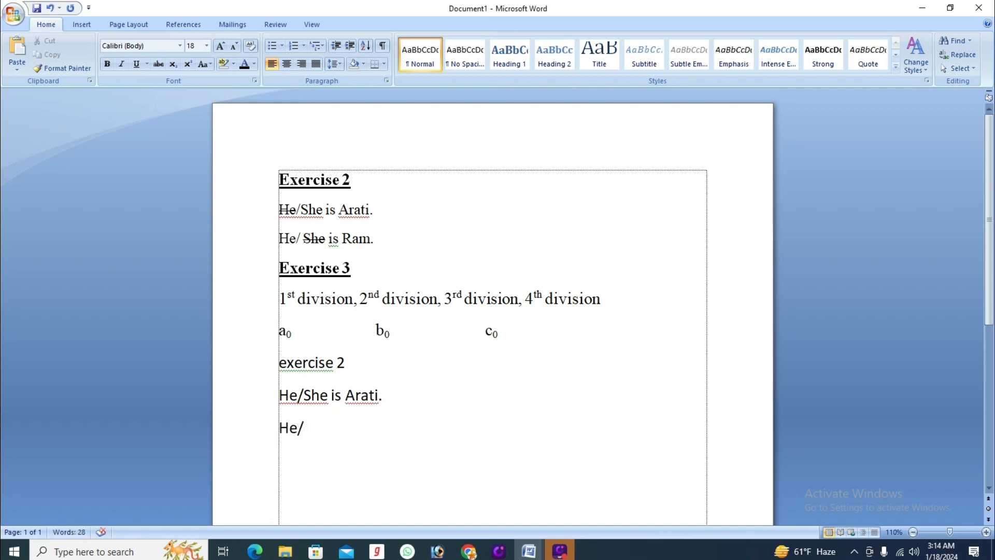
type("She is Ram./")
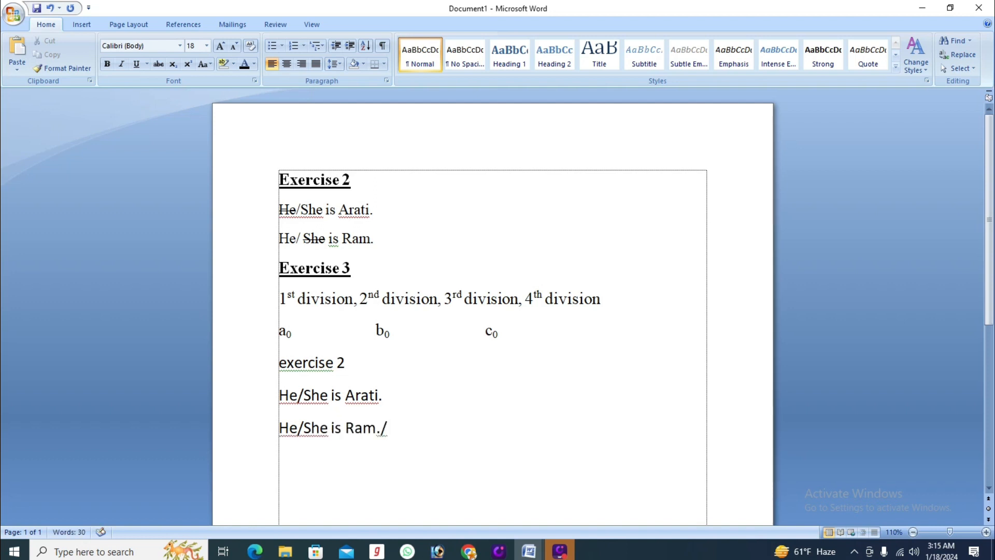
key("BackSpace")
Add the heading "Exercise 3" and below it the line "1st division, 2nd division, 3rd division, 4th division".
type("Exercise")
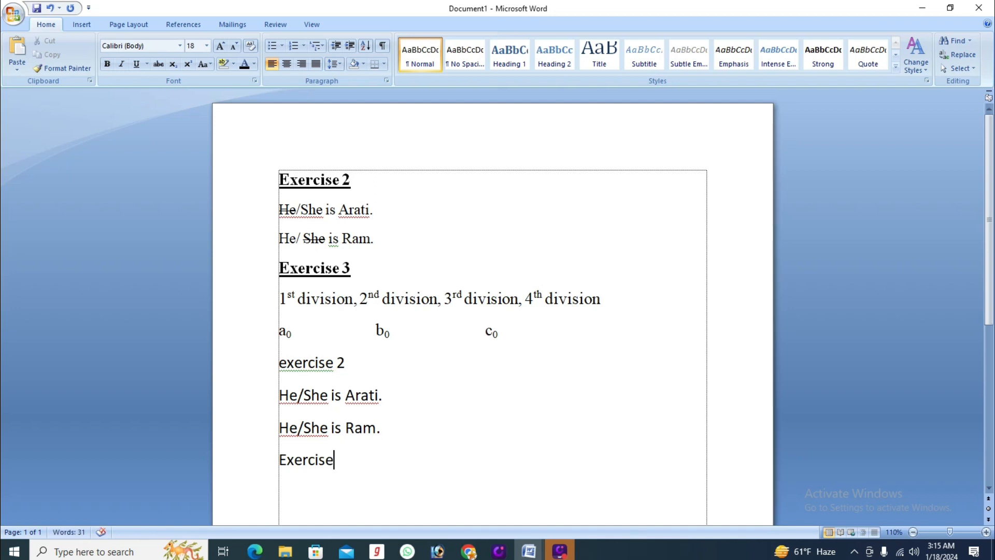
type(" 3")
key("Return")
type("1st div")
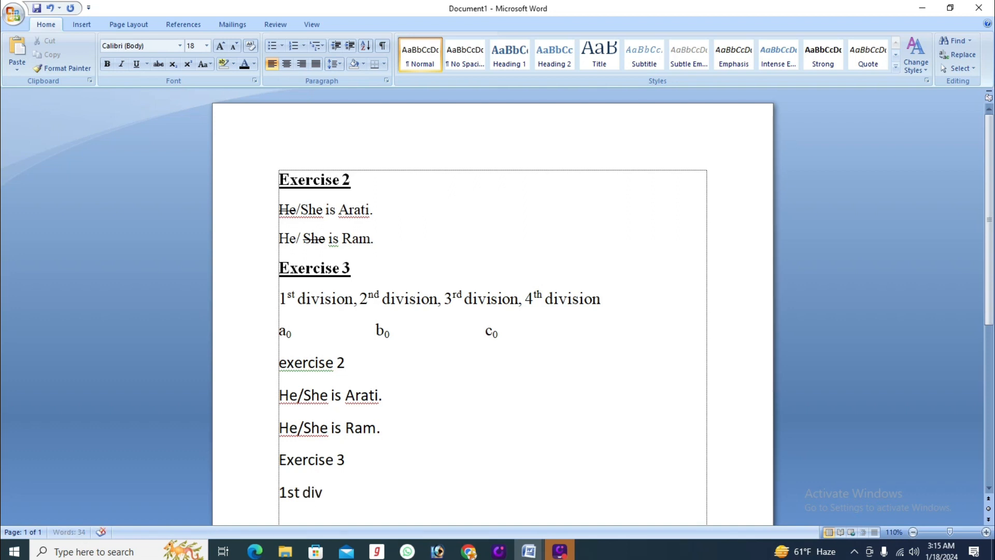
type("ision, 2")
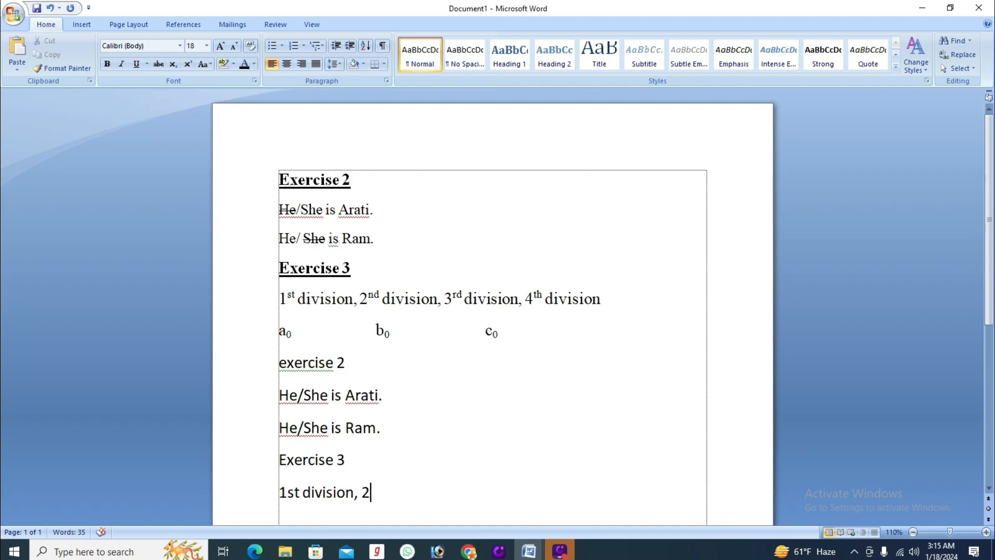
type("nd division")
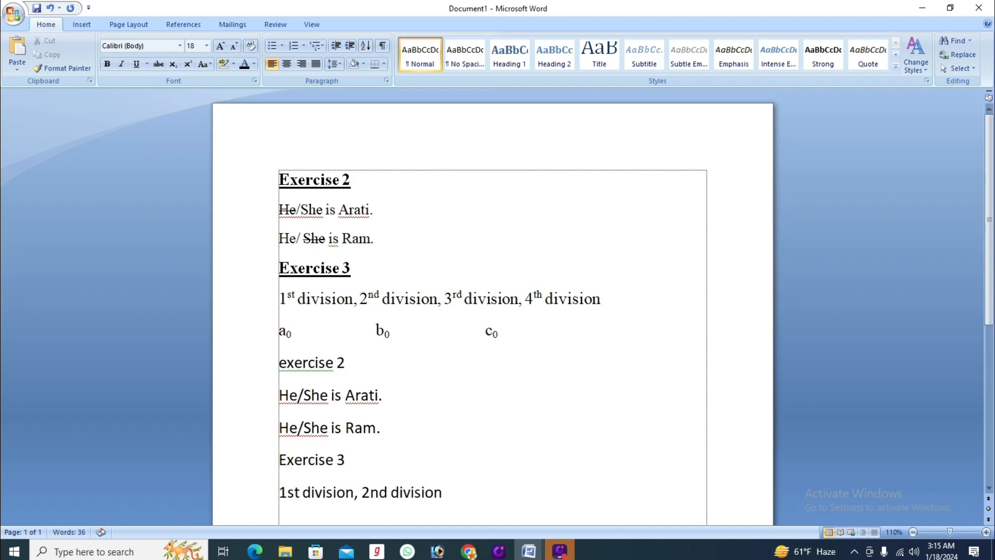
type(", 3rd division, ")
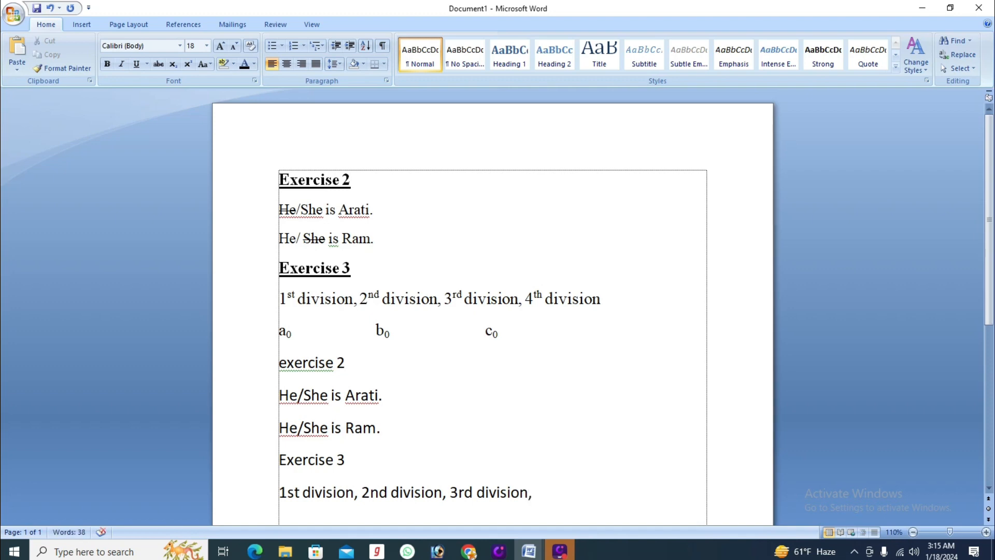
type("4th division")
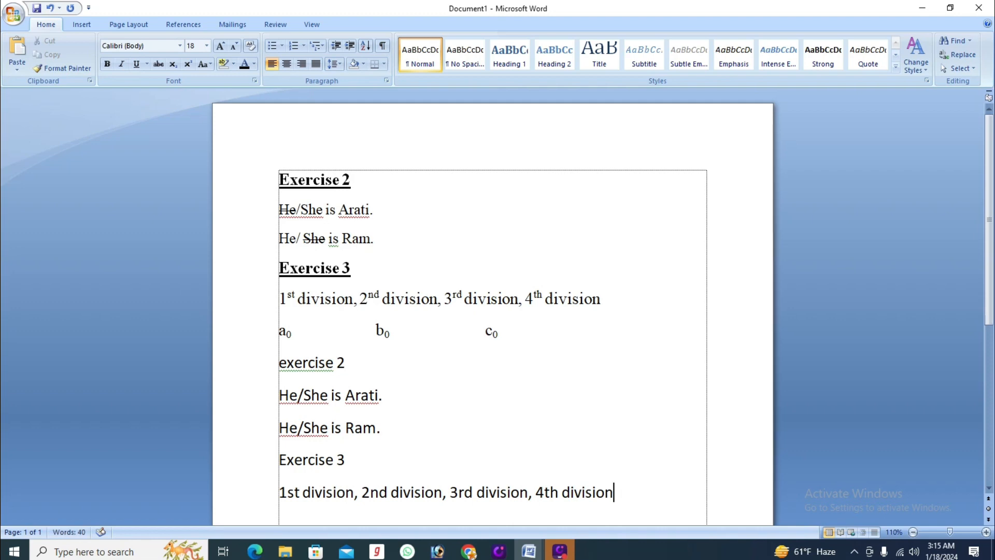
Add a last line with "a0", "b0" and "c0" separated by wide spacing.
key("Return")
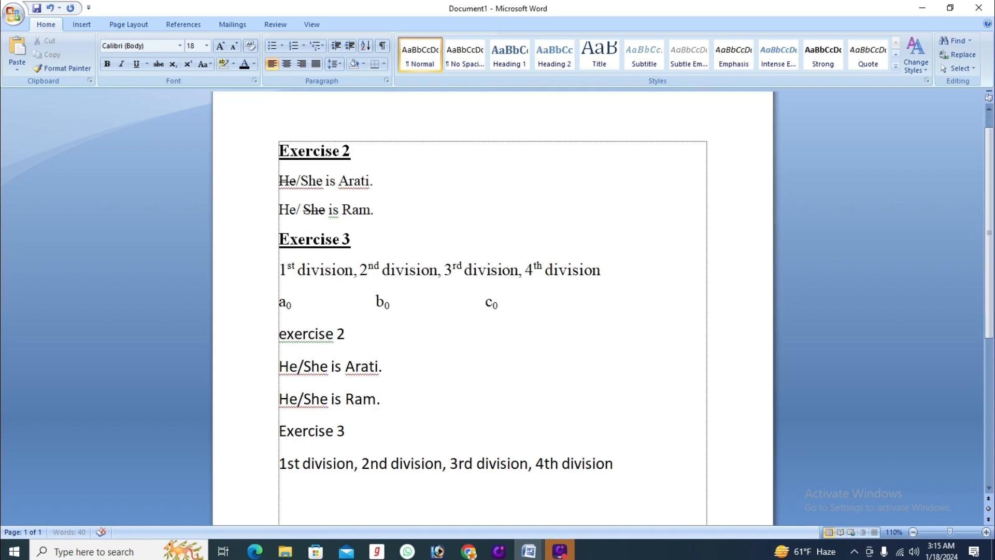
type("a0               b0               c")
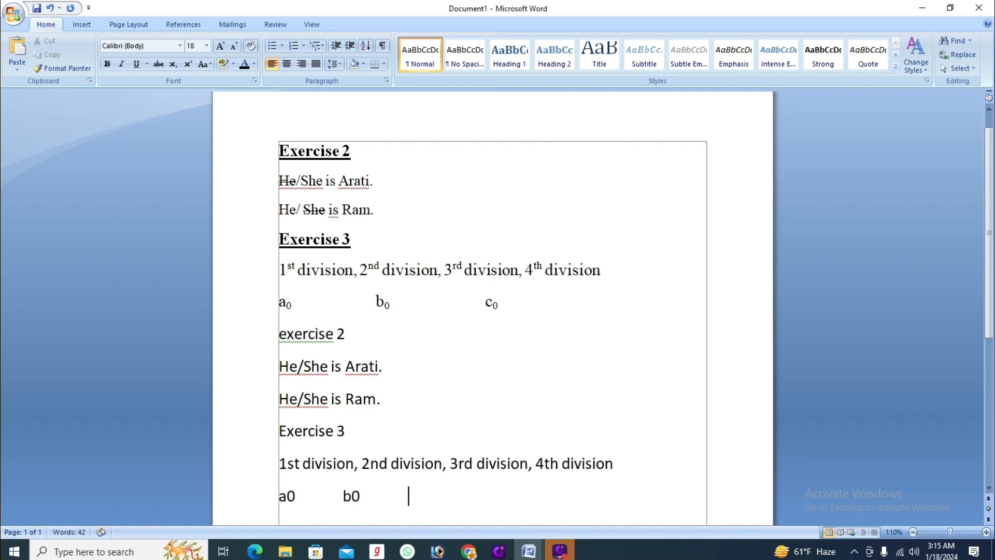
type("0")
Apply Capitalize Each Word and Sentence case to the retyped "exercise 2" line.
left_click(262, 335)
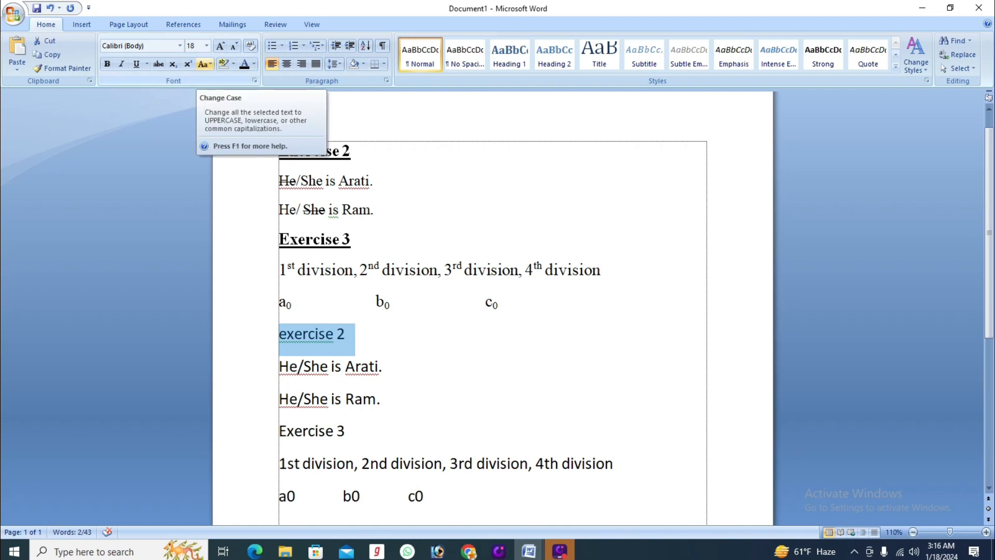
left_click(204, 64)
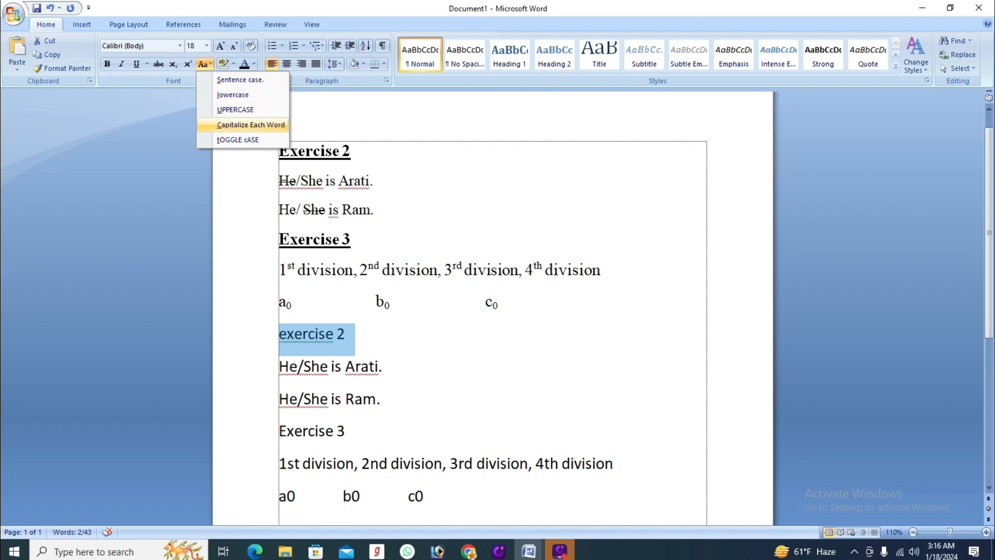
left_click(250, 125)
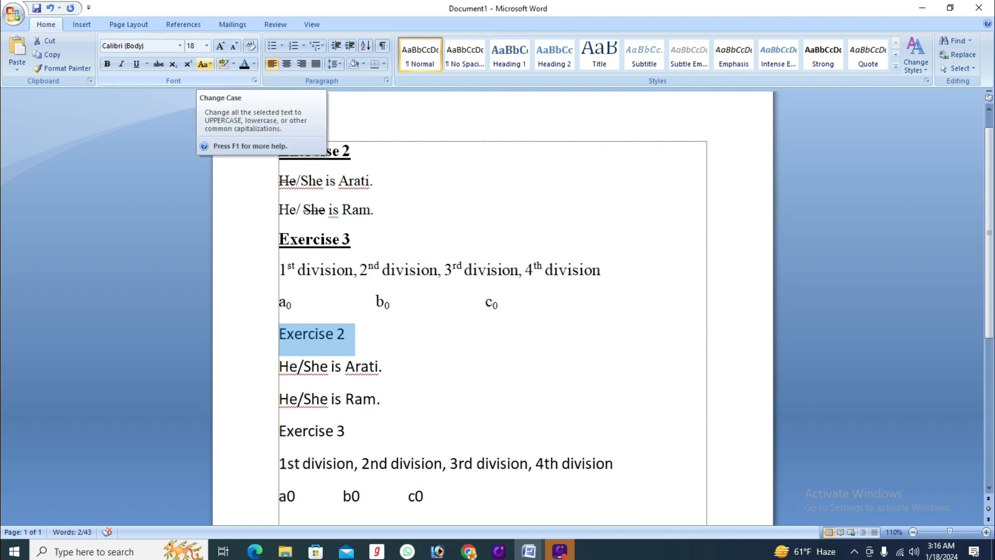
left_click(204, 63)
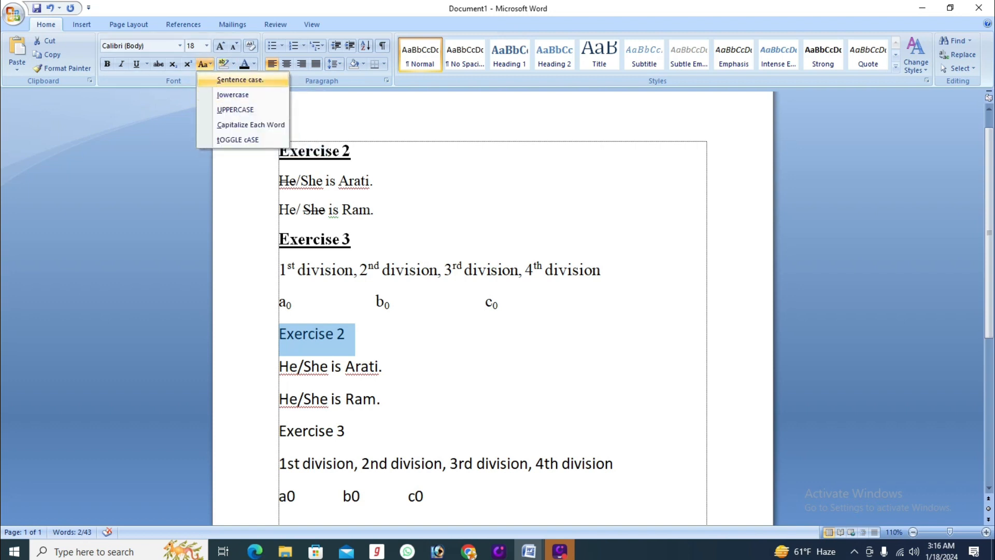
left_click(240, 80)
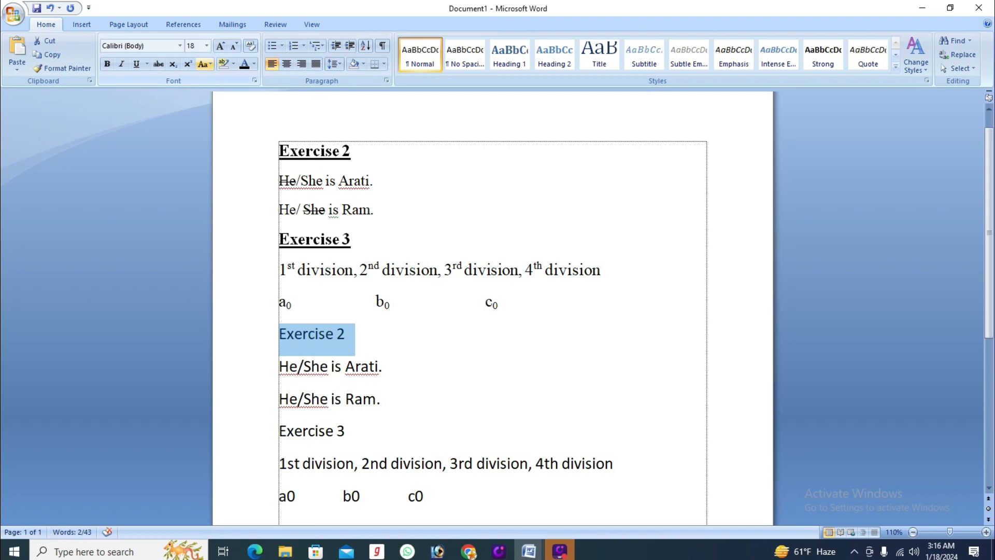
Change the retyped Exercise 2 line to lowercase and finally to UPPERCASE.
left_click(205, 64)
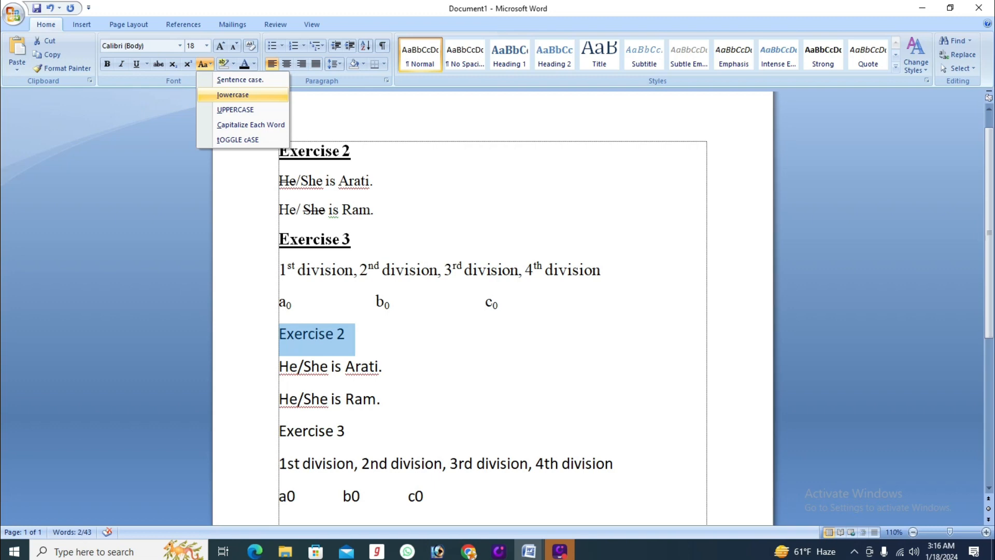
left_click(232, 95)
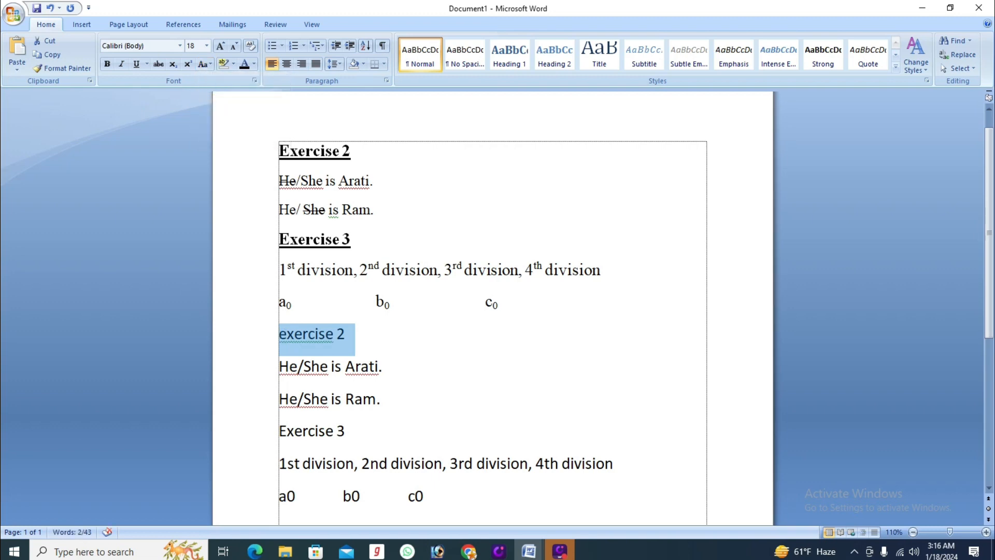
left_click(203, 64)
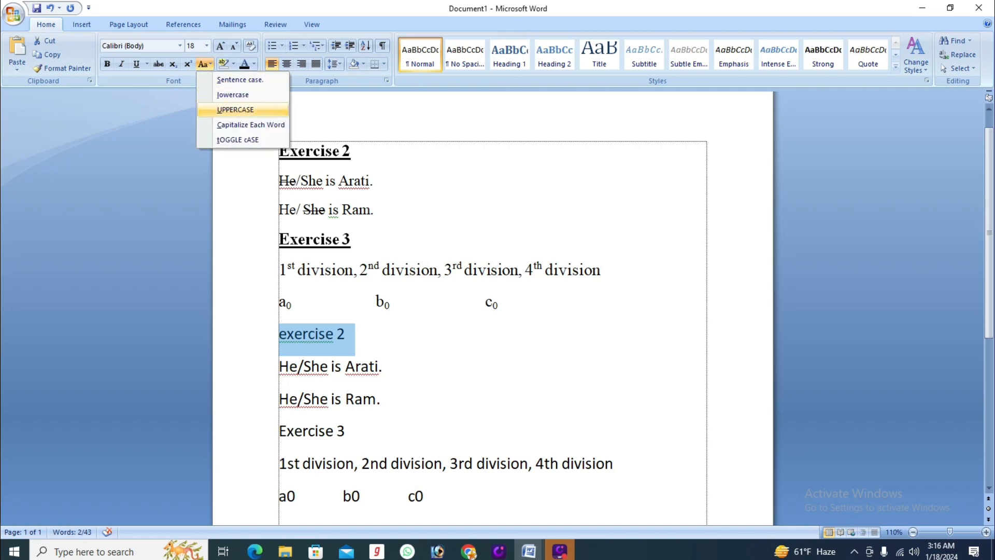
left_click(235, 109)
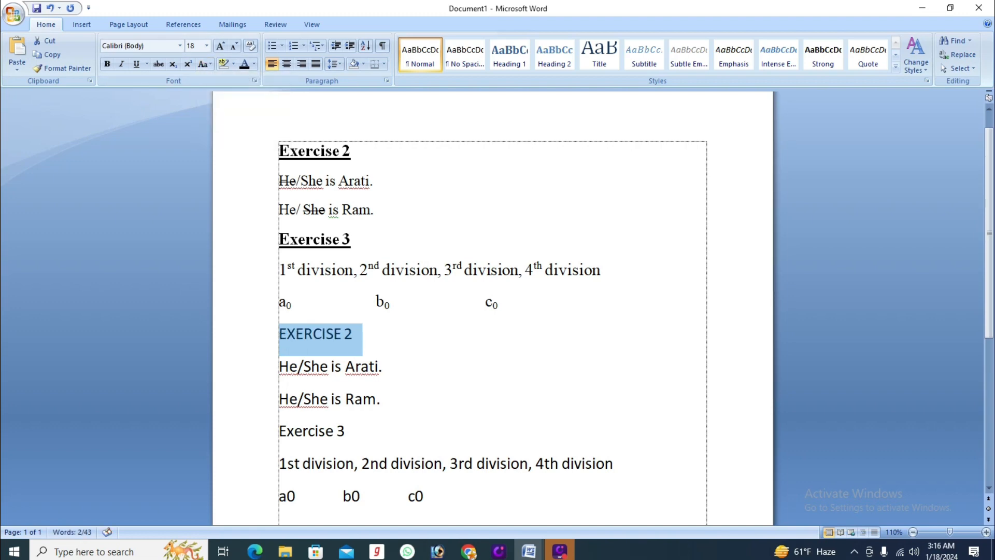
Apply Capitalize Each Word and after it tOGGLE cASE to the retyped Exercise 2 heading.
left_click(203, 63)
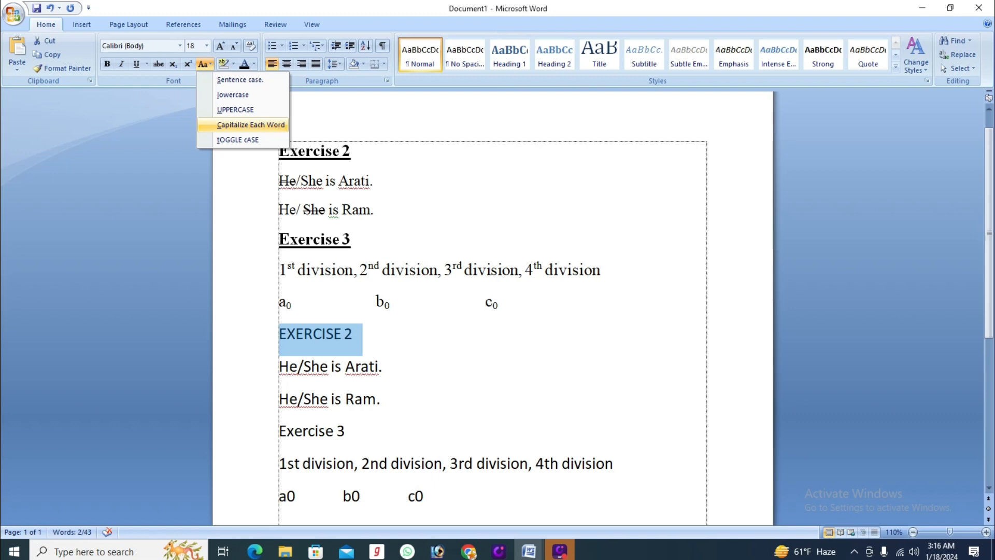
left_click(250, 124)
left_click(203, 64)
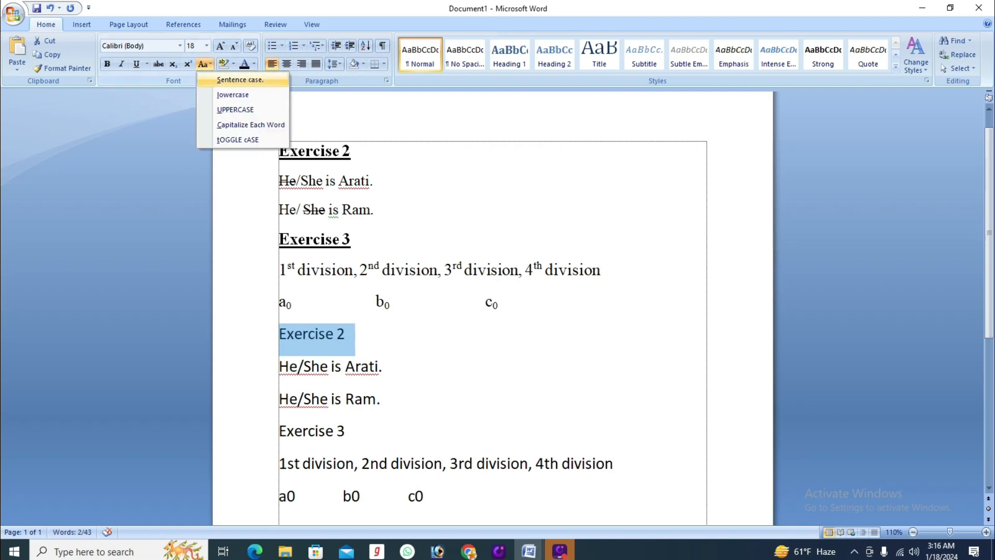
left_click(238, 139)
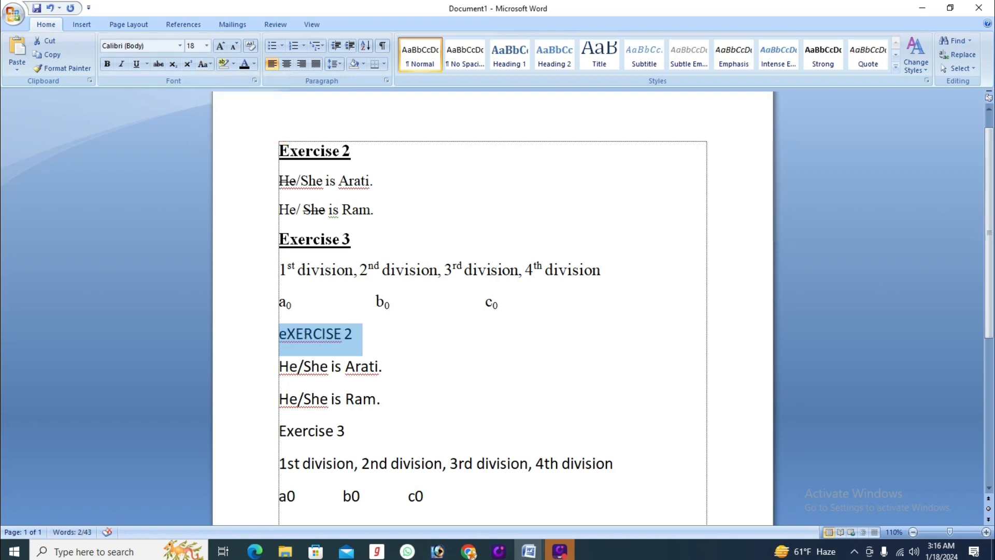
Change the retyped Exercise 2 heading to Sentence case.
left_click(203, 63)
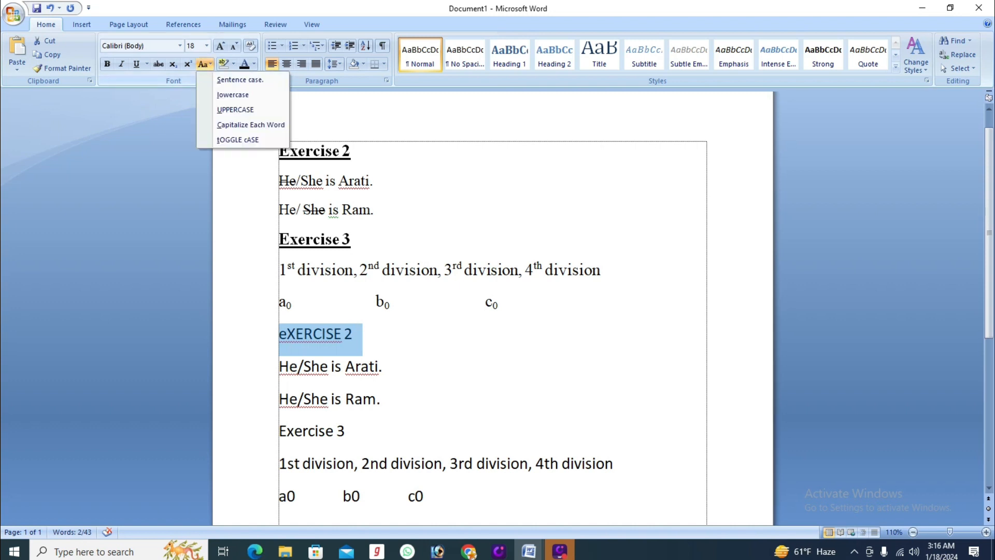
left_click(240, 79)
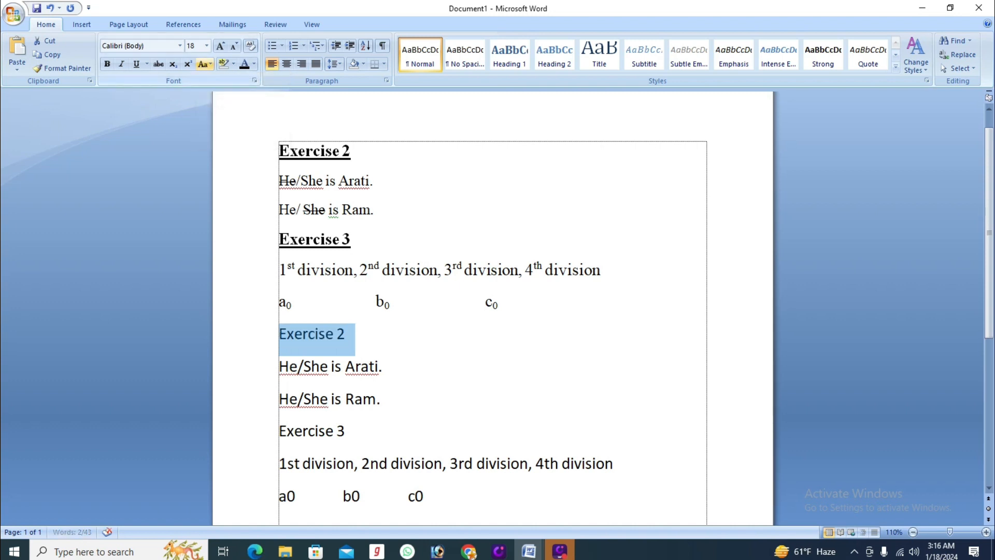
left_click(203, 64)
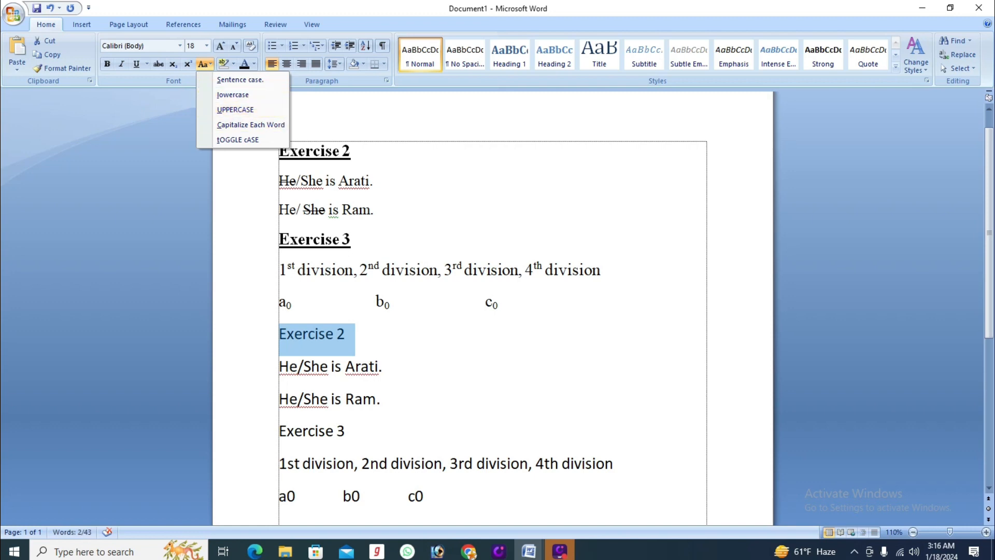
key("Escape")
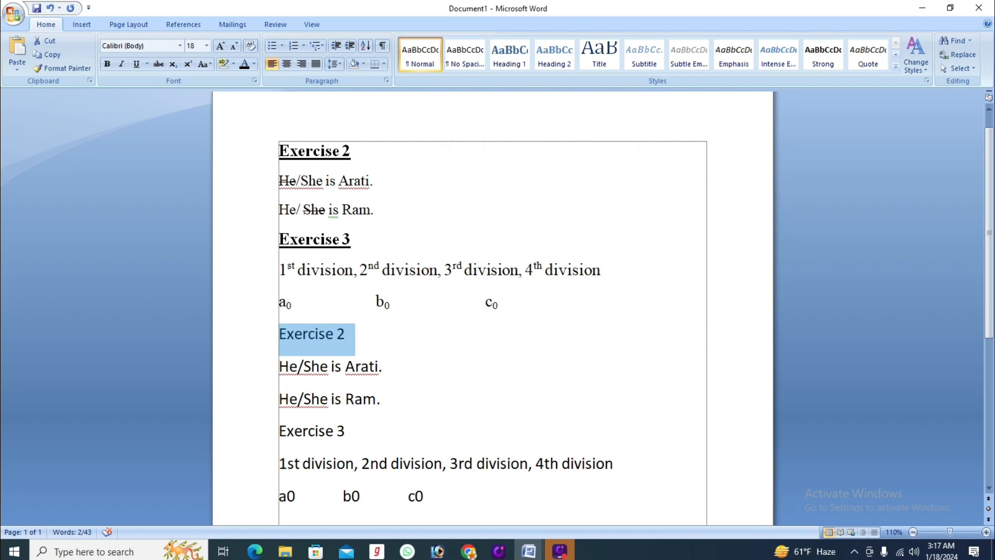
Strike through "He" in the first sentence under the retyped Exercise 2 heading.
left_click_drag(298, 366, 279, 367)
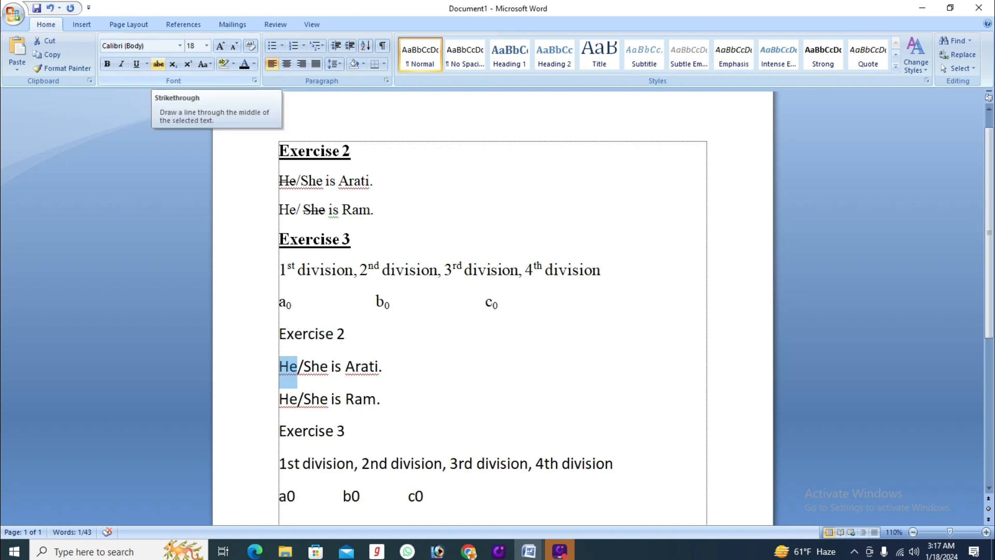
left_click(158, 63)
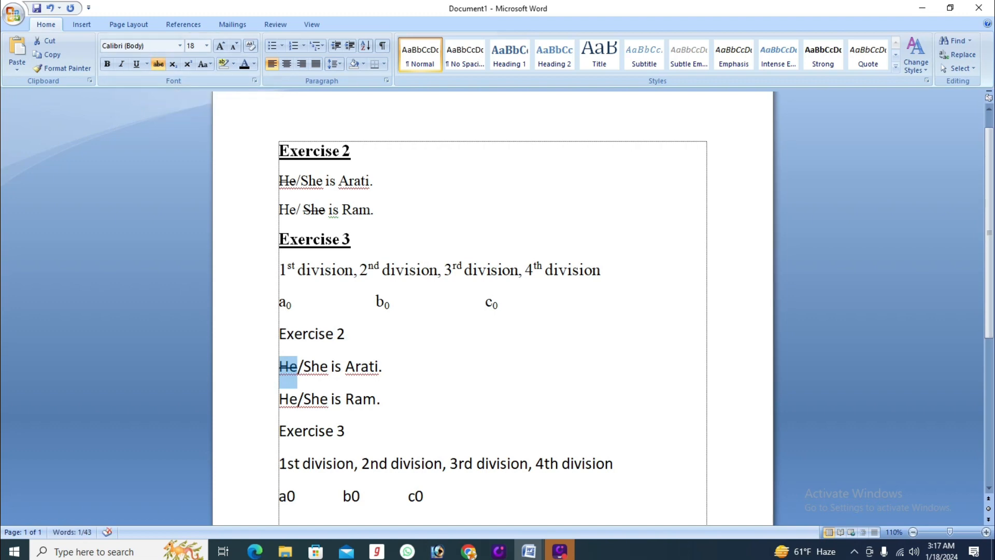
left_click_drag(328, 399, 304, 399)
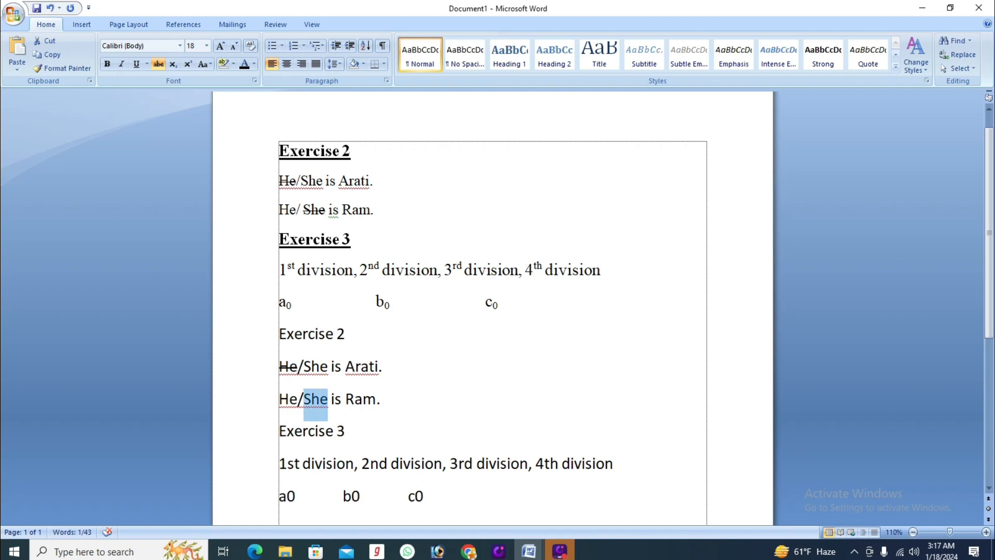
left_click(173, 64)
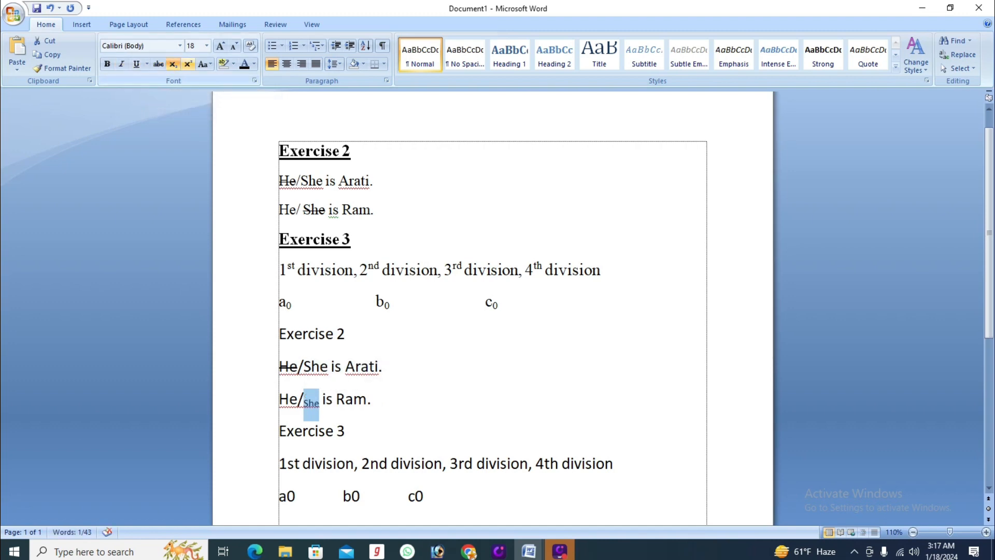
key("Delete")
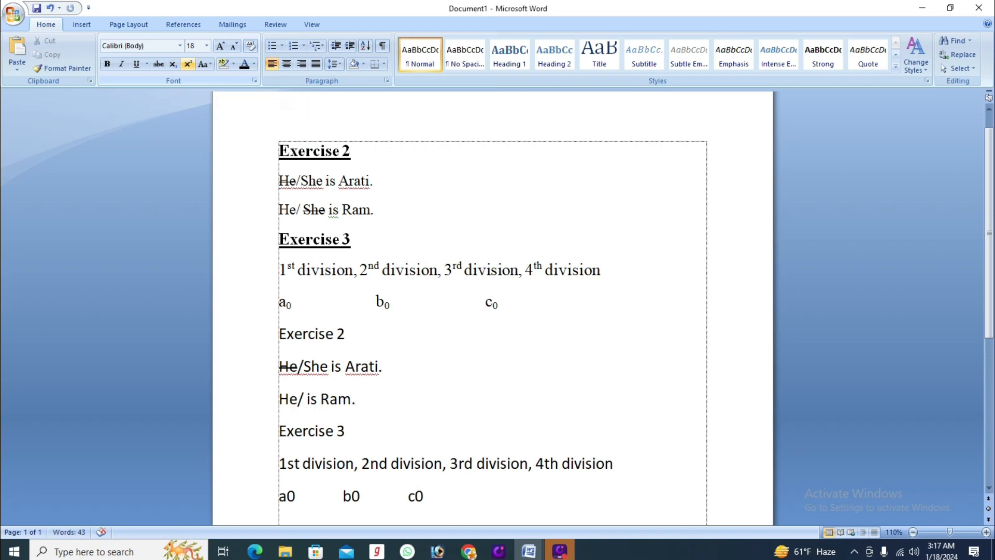
key("ctrl+z")
key("ctrl+z")
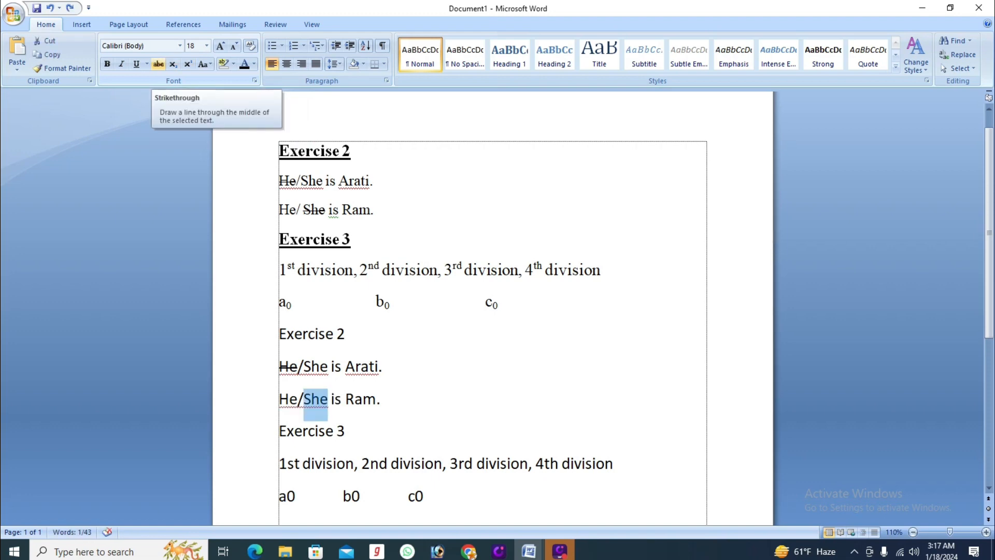
Strike through "She" in the second sentence under the retyped Exercise 2 heading.
left_click(158, 64)
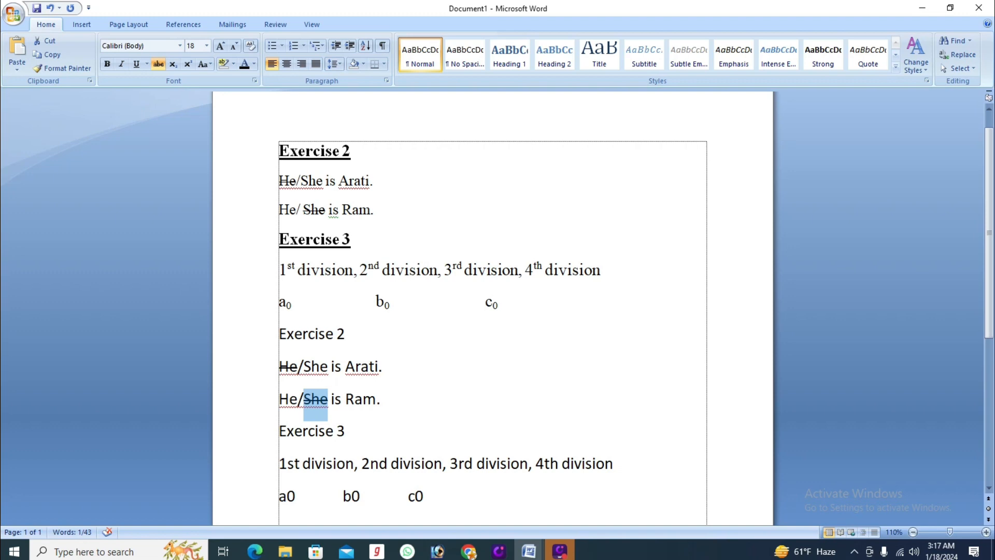
Underline the retyped "Exercise 2" and "Exercise 3" headings.
left_click_drag(346, 334, 280, 334)
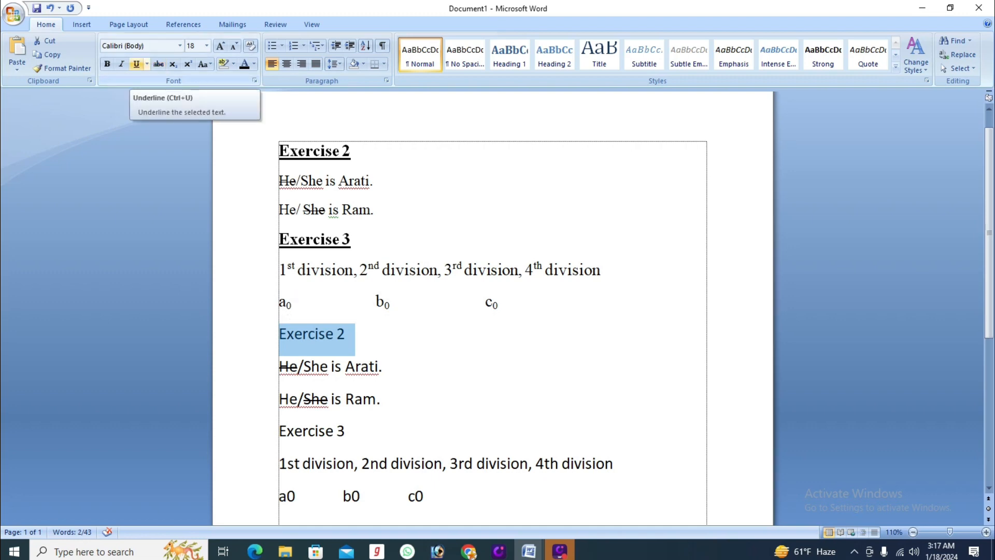
left_click(136, 64)
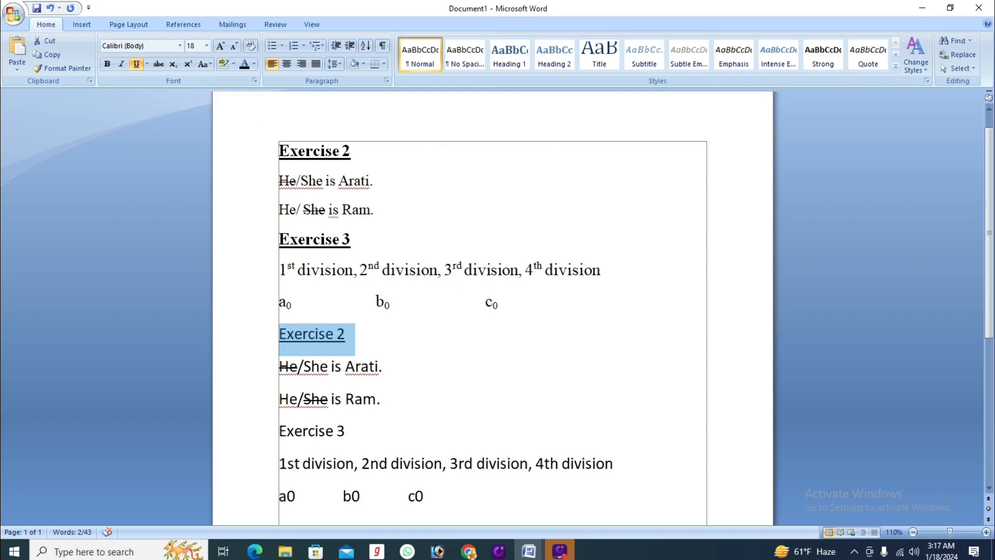
left_click_drag(347, 432, 280, 432)
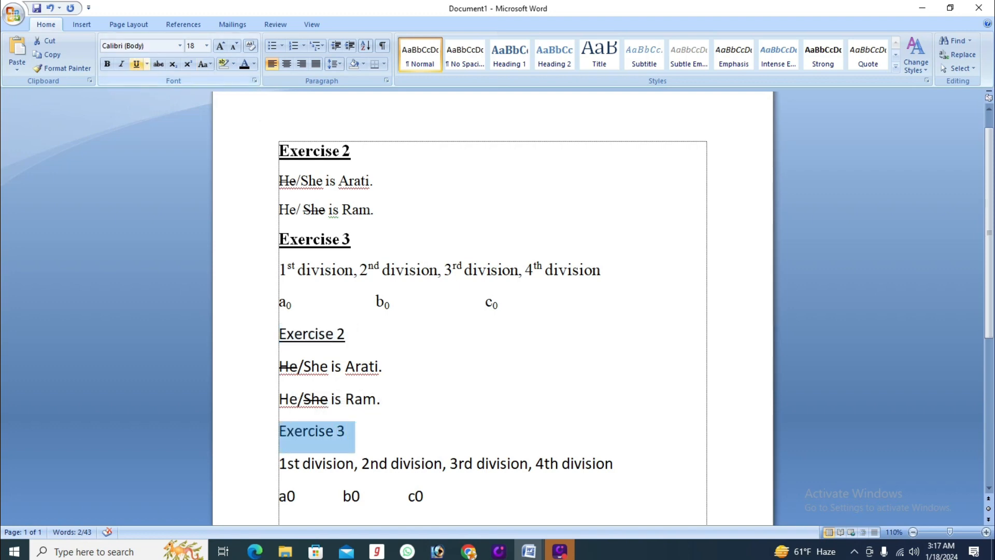
left_click(136, 64)
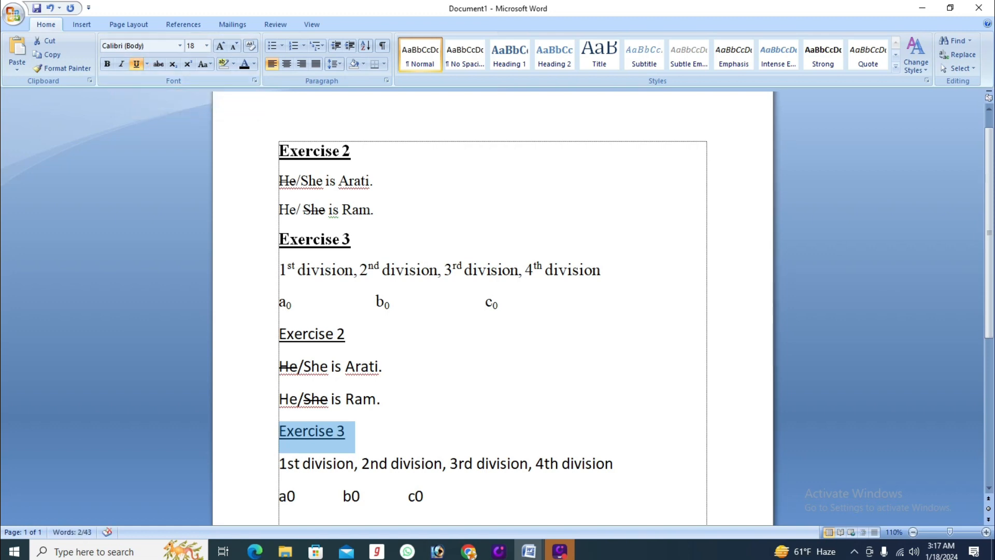
Make the ordinal endings "st", "nd", "rd" and "th" superscript in the retyped division line.
left_click_drag(300, 464, 288, 465)
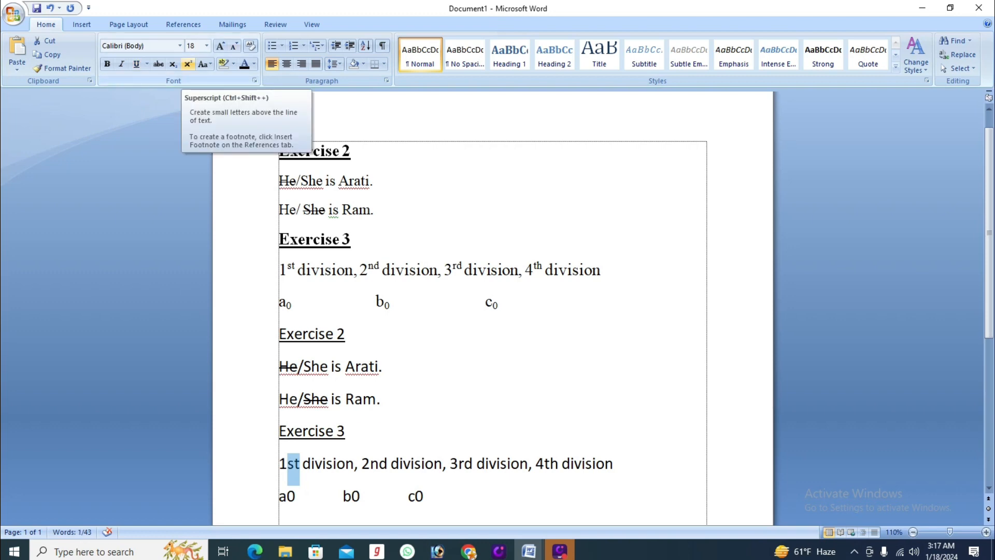
left_click(188, 64)
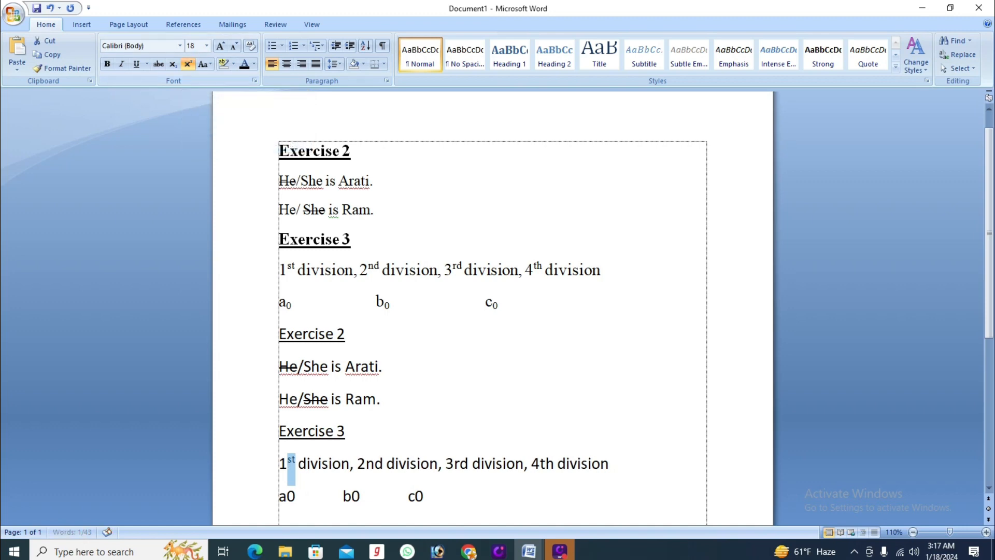
left_click(386, 464)
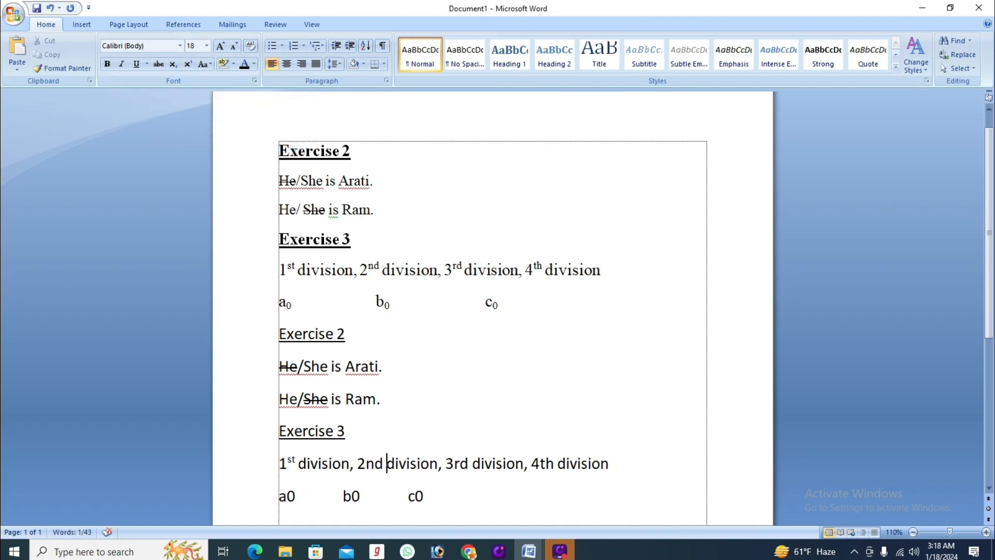
left_click_drag(383, 465, 365, 464)
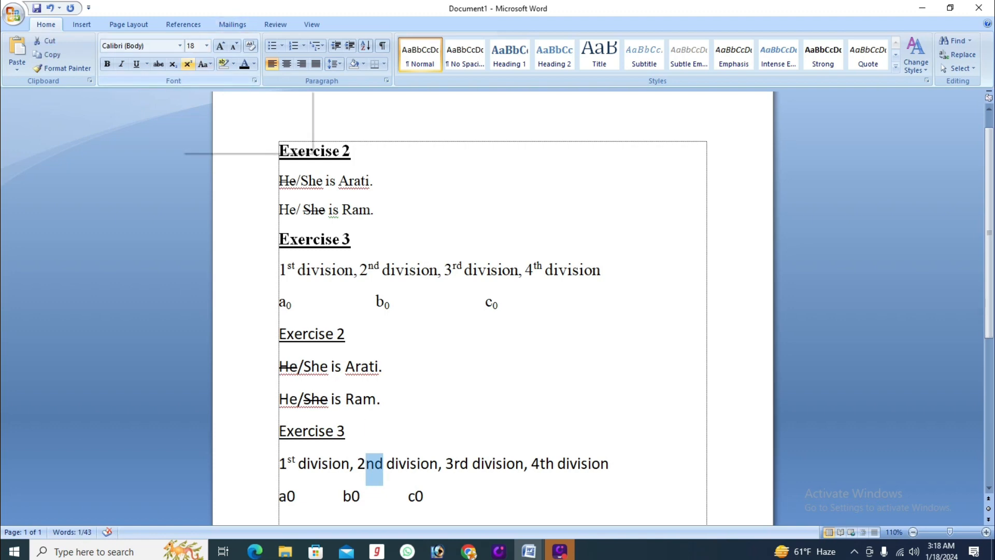
left_click(188, 64)
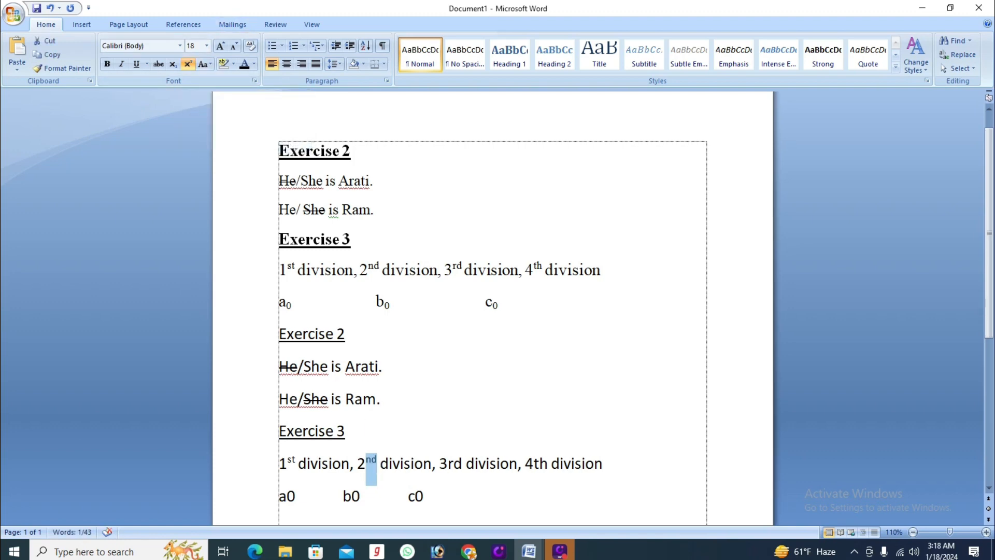
left_click_drag(466, 464, 448, 464)
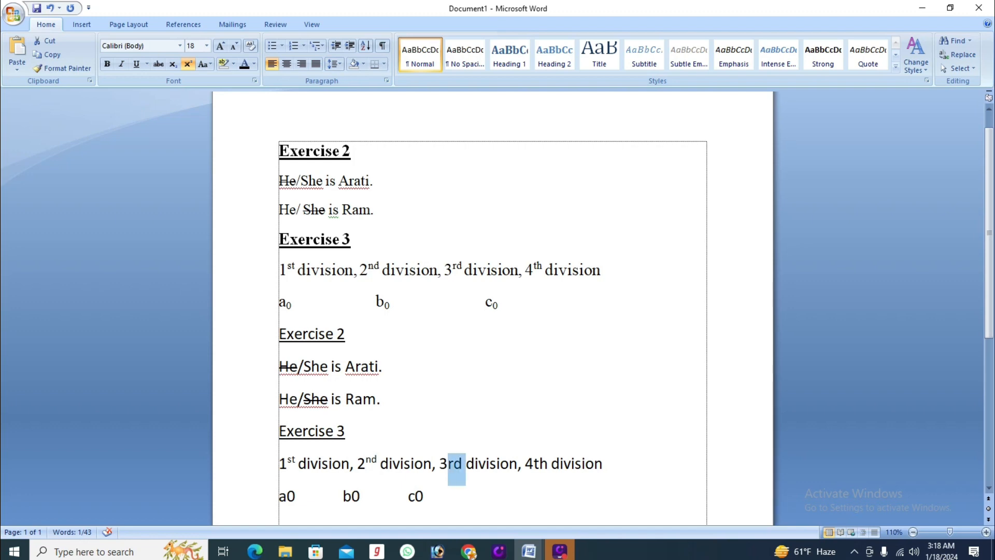
left_click(188, 64)
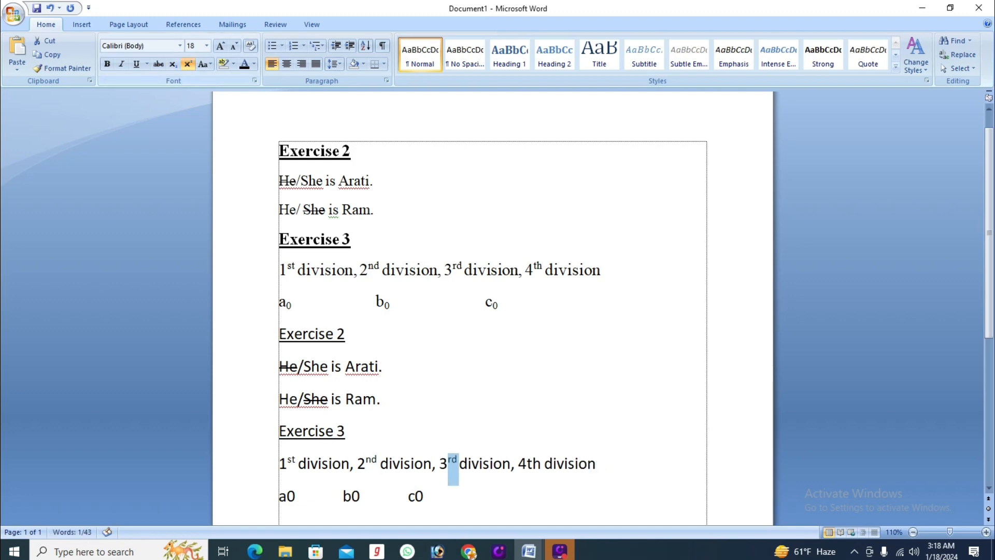
left_click_drag(541, 463, 526, 464)
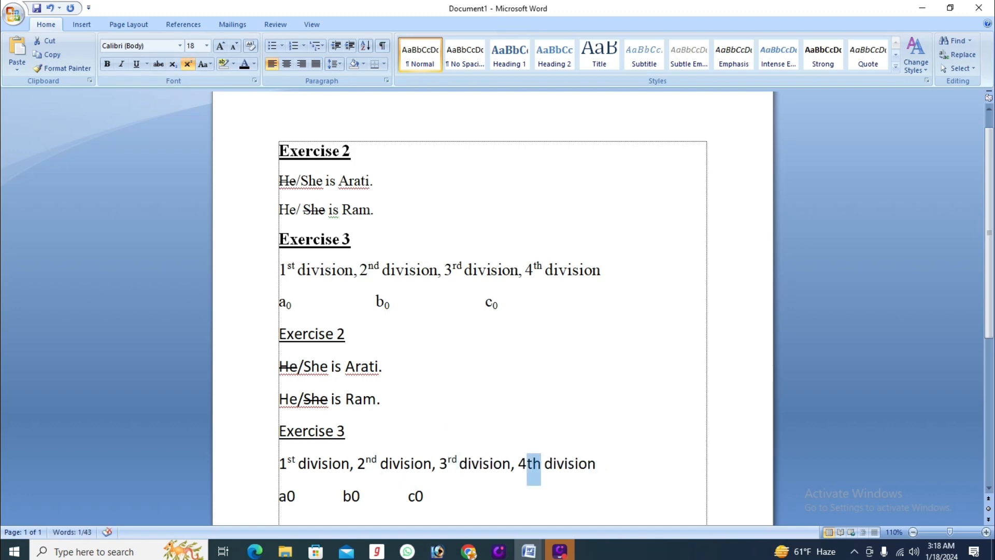
left_click(188, 64)
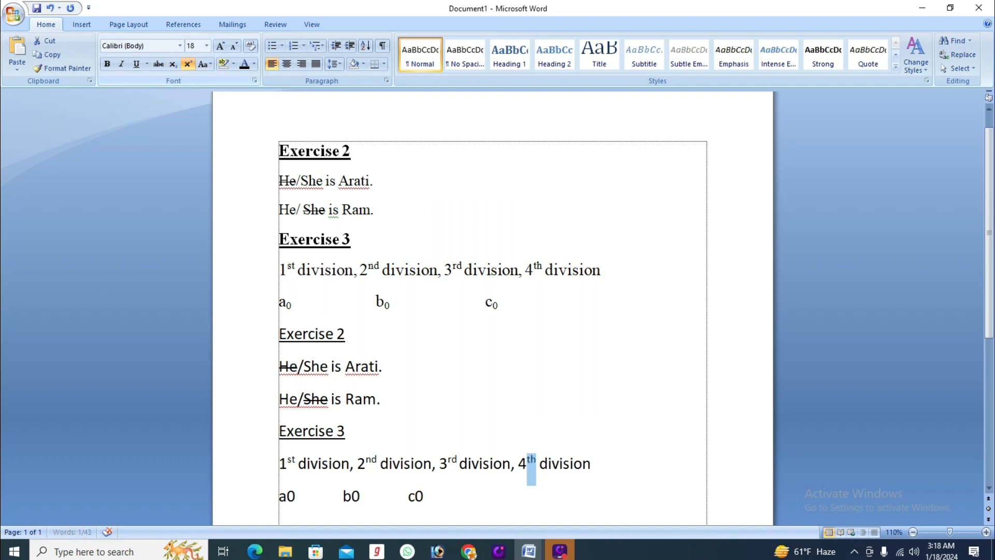
Make the zeros in "a0", "b0" and "c0" subscript in the retyped last line.
left_click_drag(296, 496, 287, 496)
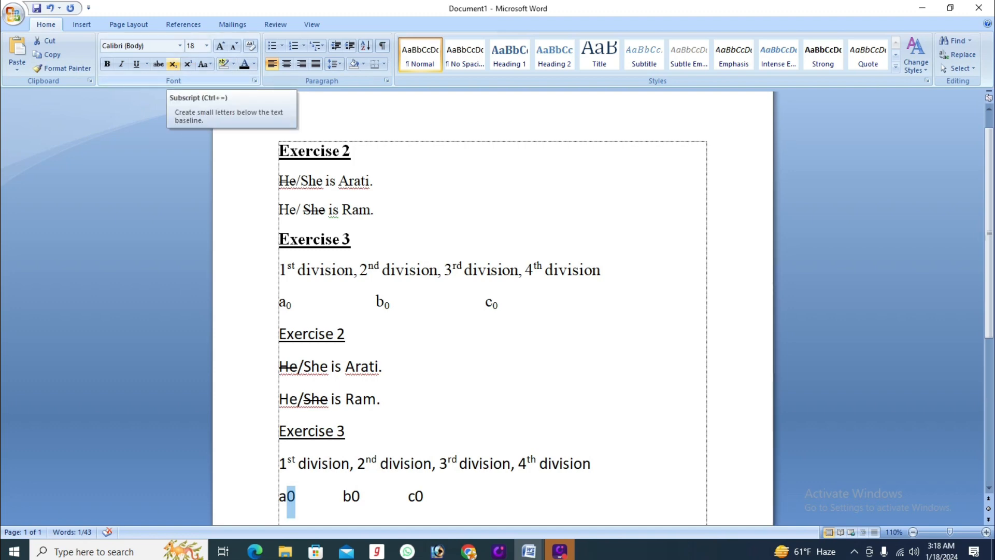
left_click(173, 64)
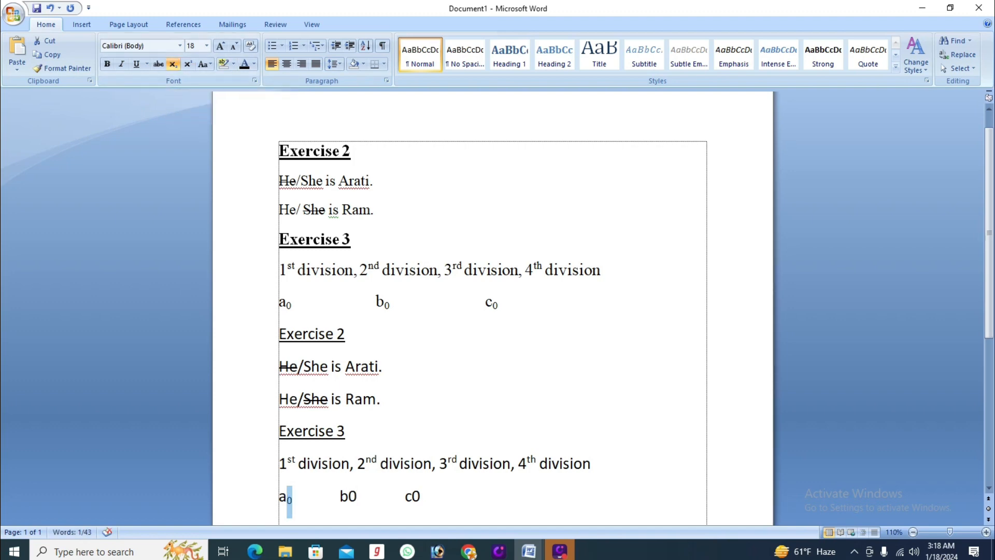
left_click_drag(359, 496, 348, 495)
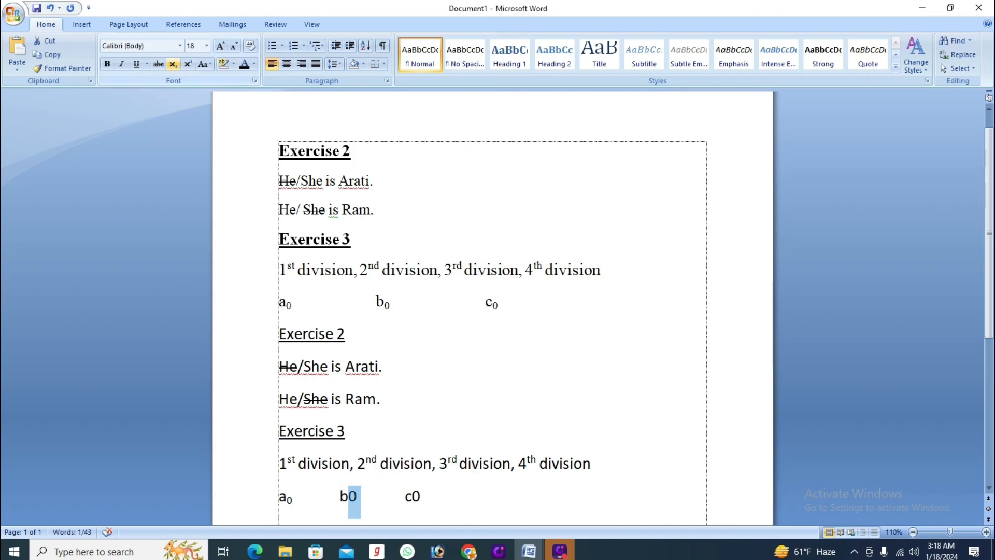
left_click(173, 63)
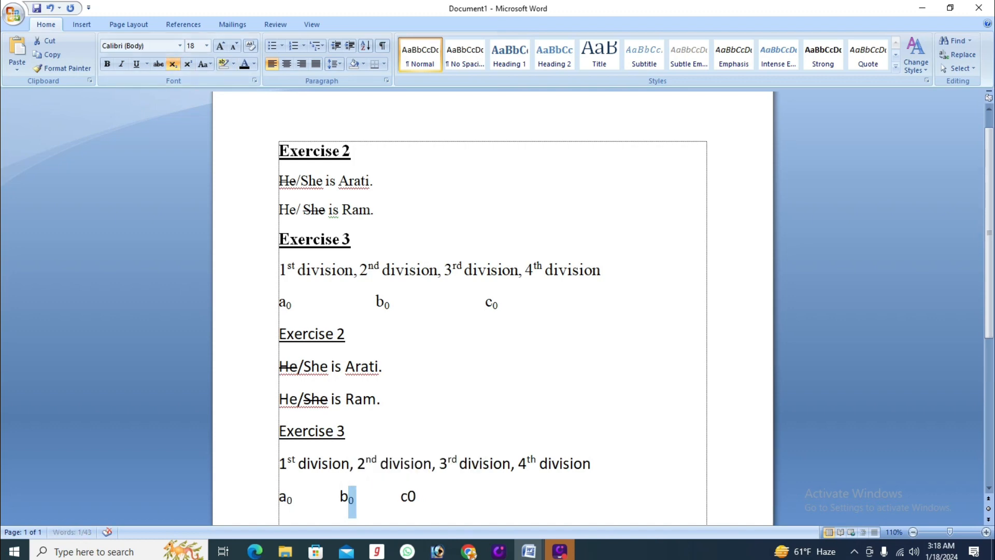
left_click_drag(416, 496, 408, 497)
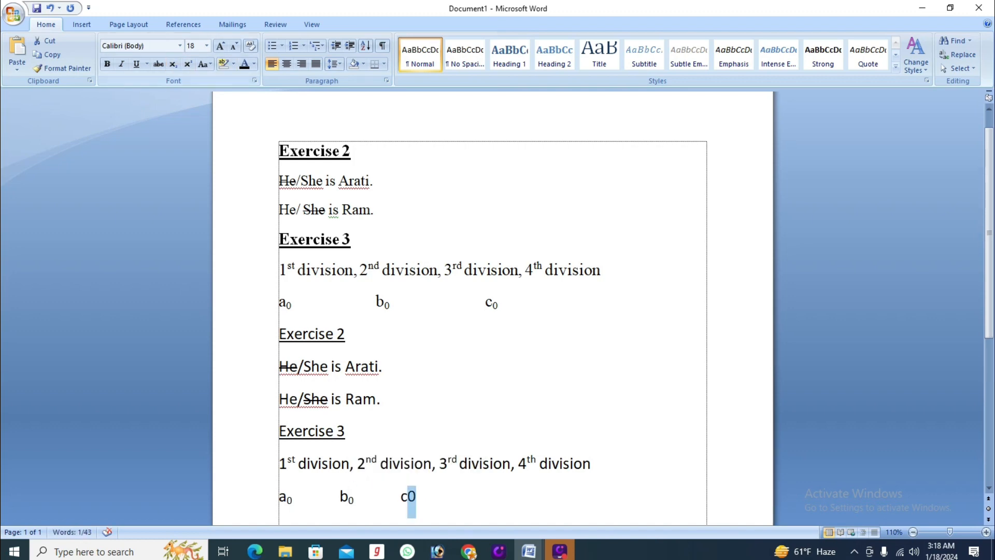
left_click(173, 64)
left_click_drag(374, 211, 280, 211)
left_click(383, 399)
left_click_drag(384, 367, 280, 366)
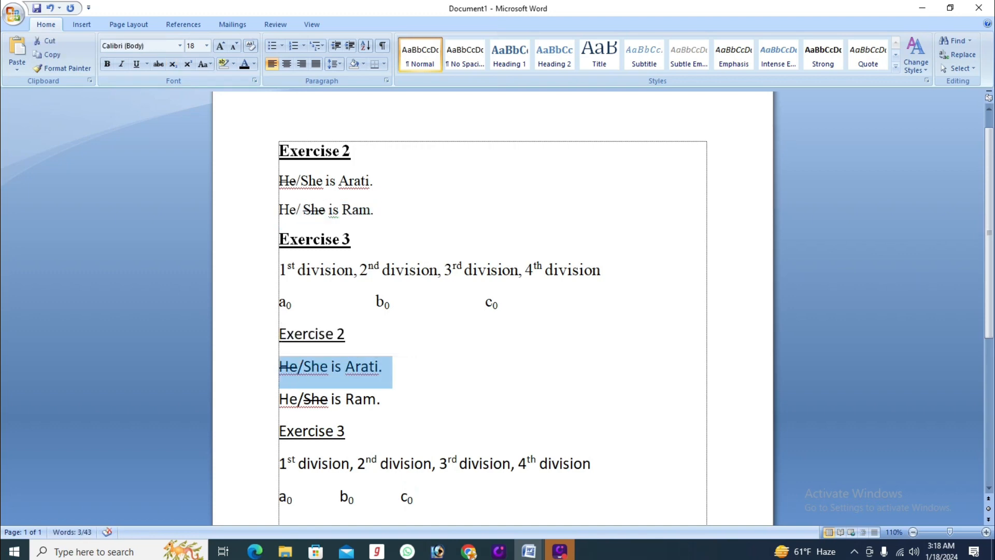
left_click(383, 366)
Make the retyped "Exercise 2" heading bold.
left_click_drag(347, 334, 280, 335)
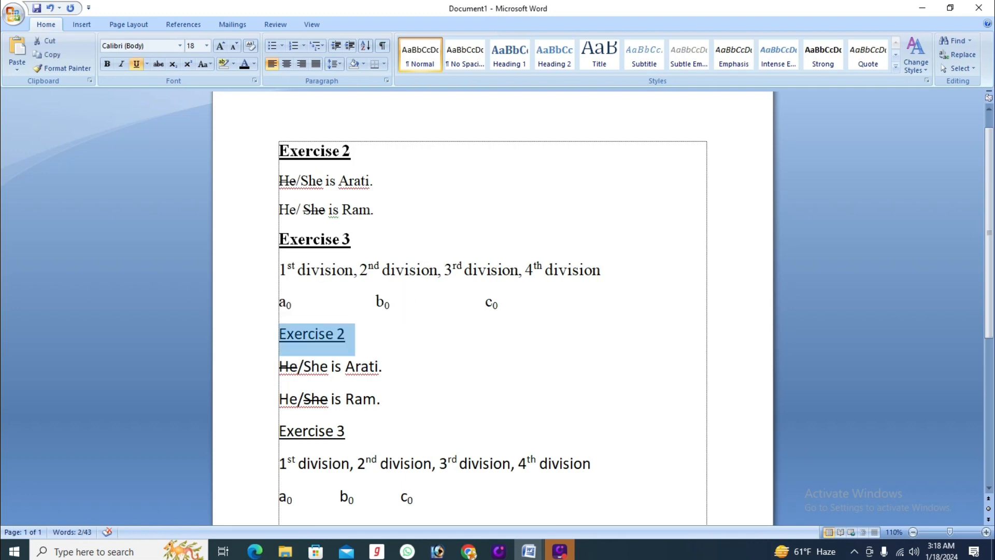
left_click(107, 64)
left_click(107, 64)
key("ctrl+b")
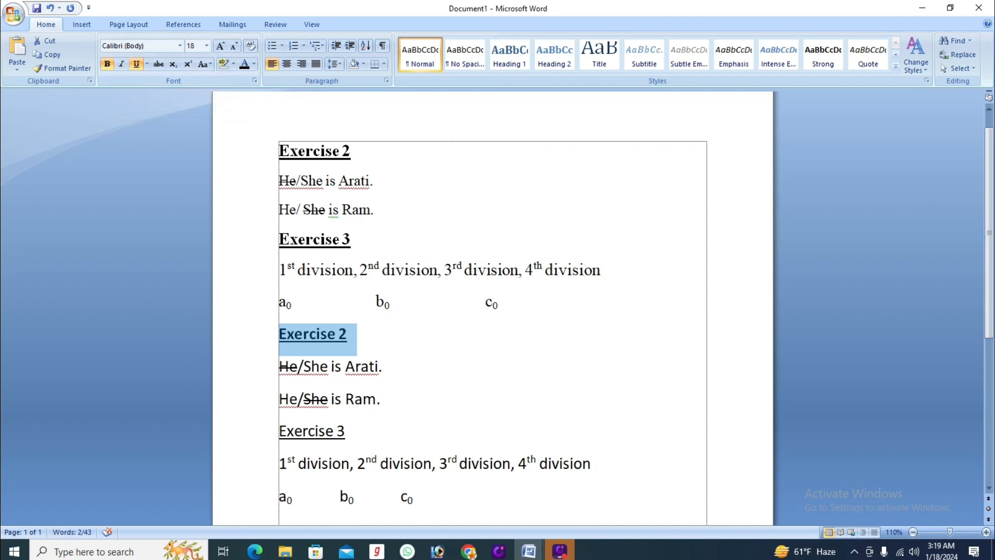
Italicize the retyped "Exercise 2" heading.
key("ctrl+i")
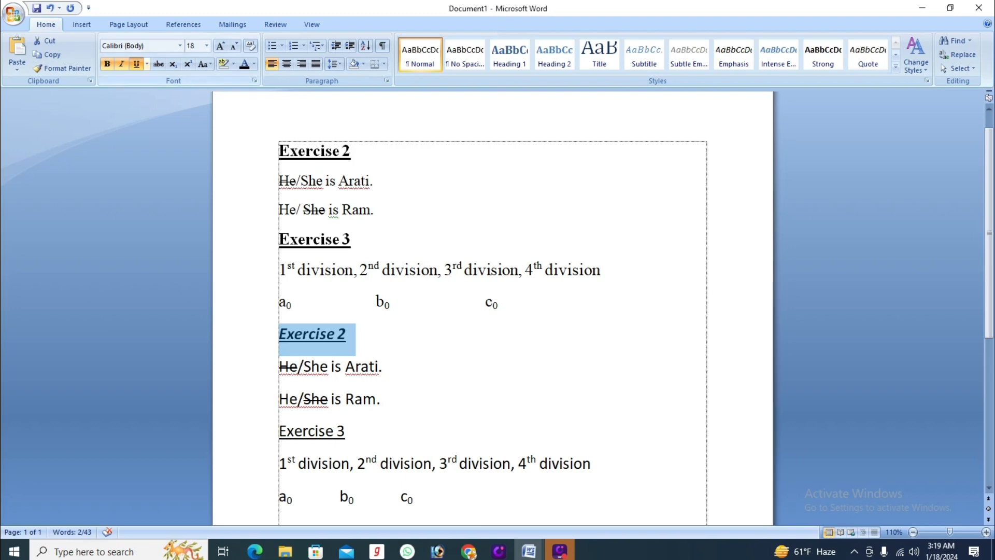
Set the font size of the retyped "Exercise 3" heading to 18 and browse the available fonts without changing the typeface.
left_click_drag(348, 431, 280, 432)
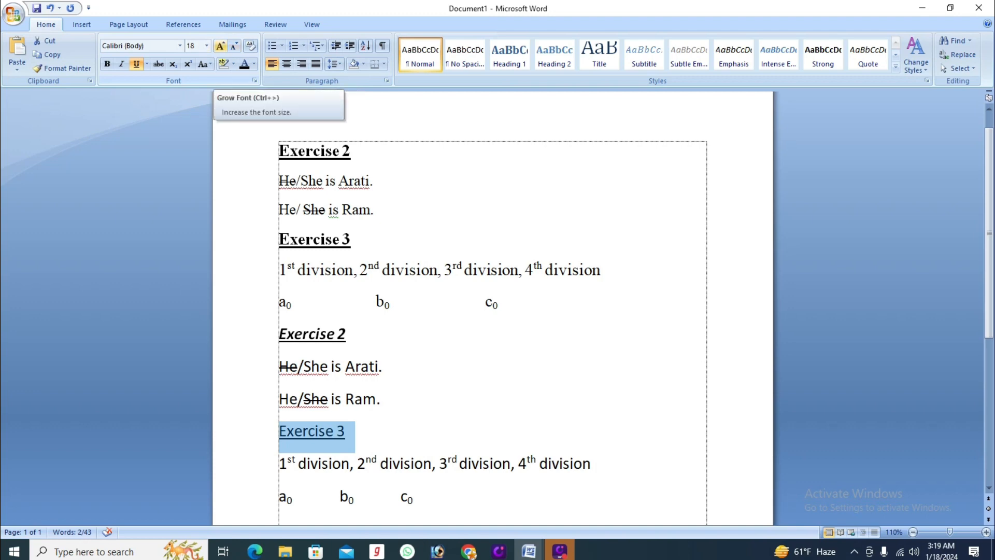
left_click(206, 46)
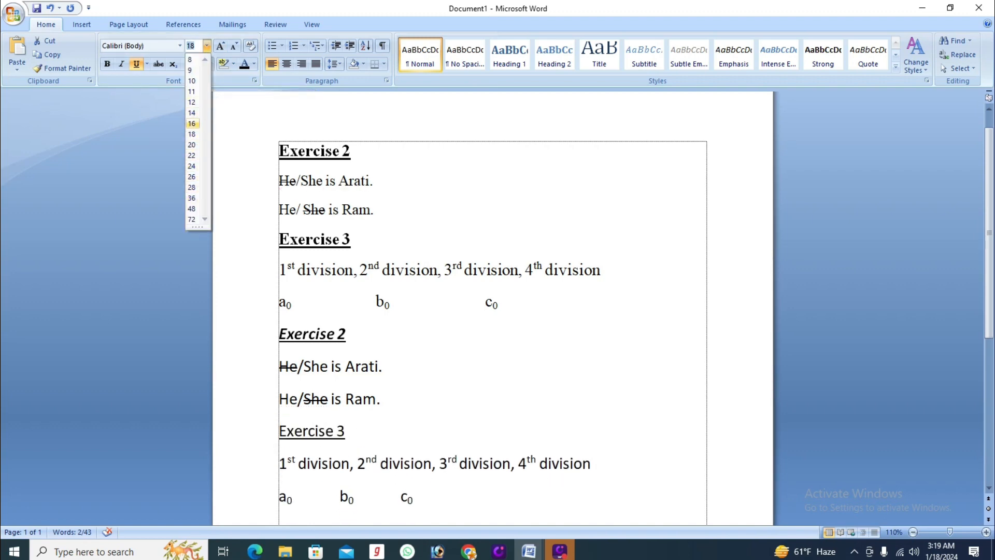
left_click(192, 135)
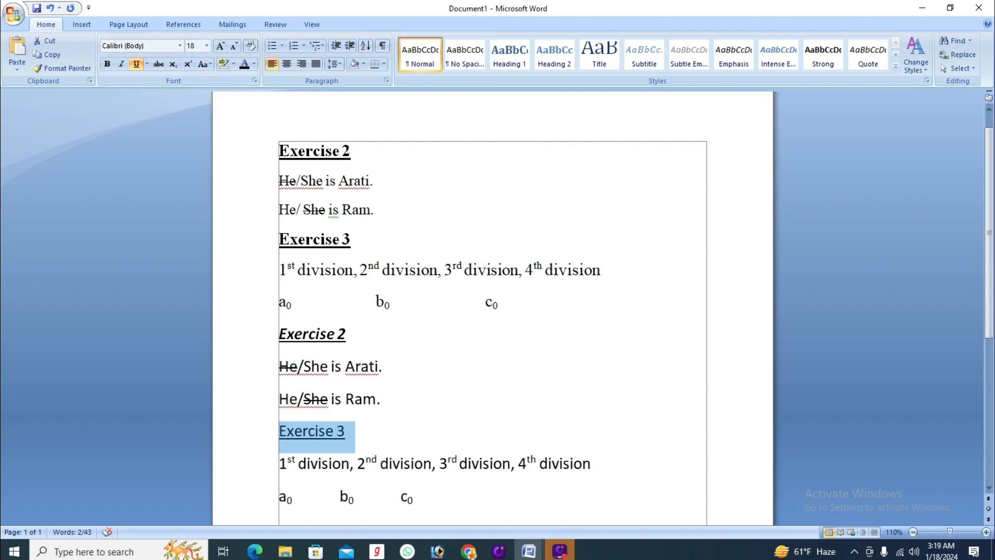
left_click(180, 45)
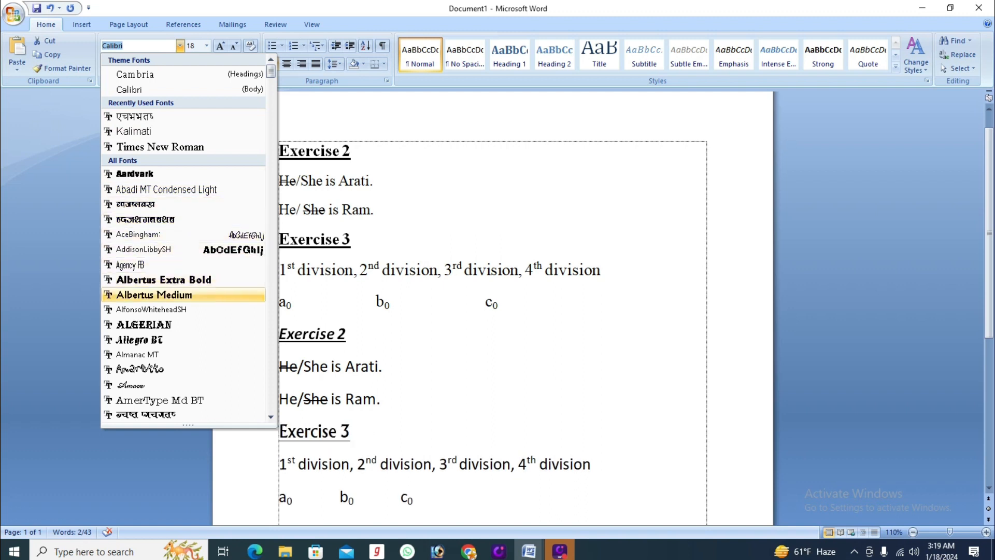
key("Escape")
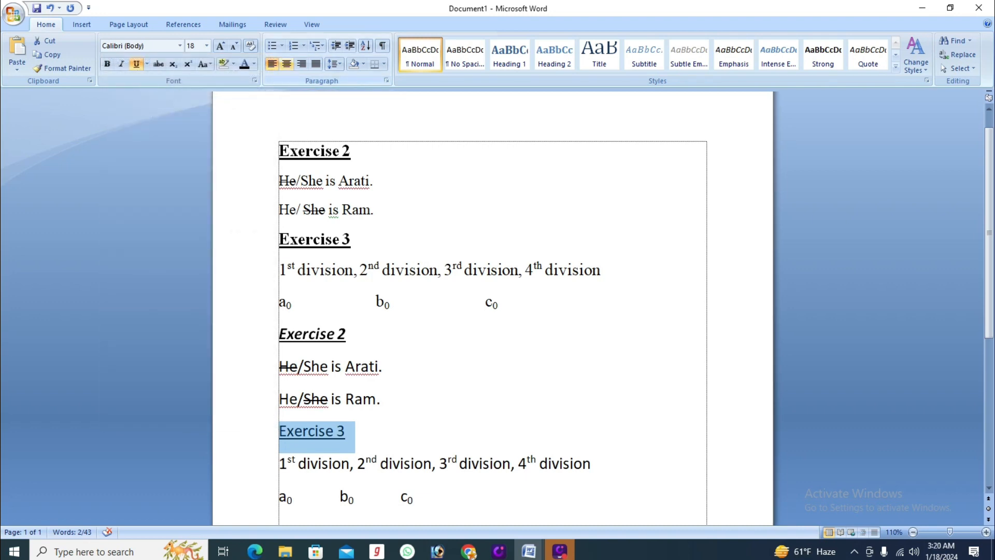
Try centre, right and left alignment on the retyped "Exercise 3" heading and undo the last right alignment.
key("ctrl+e")
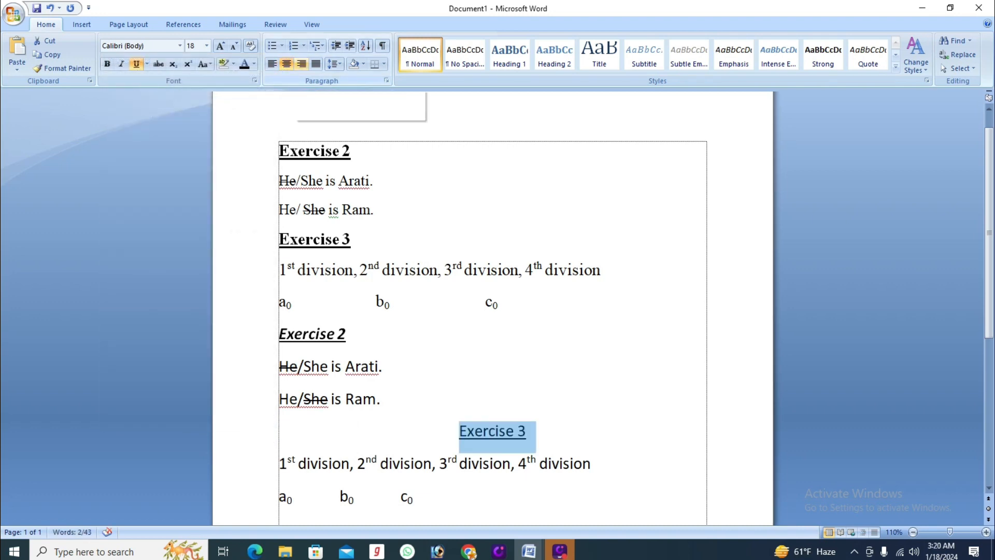
left_click(301, 63)
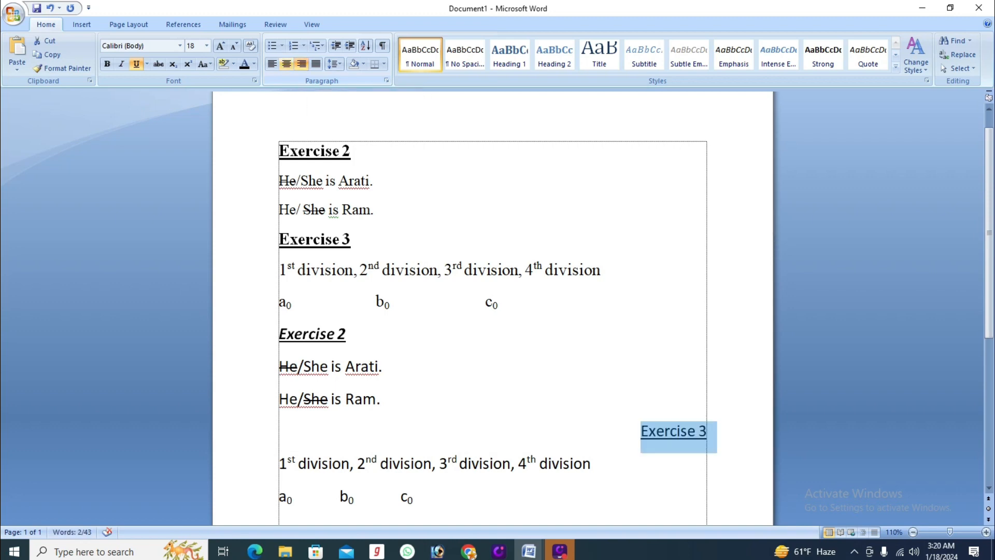
left_click(271, 63)
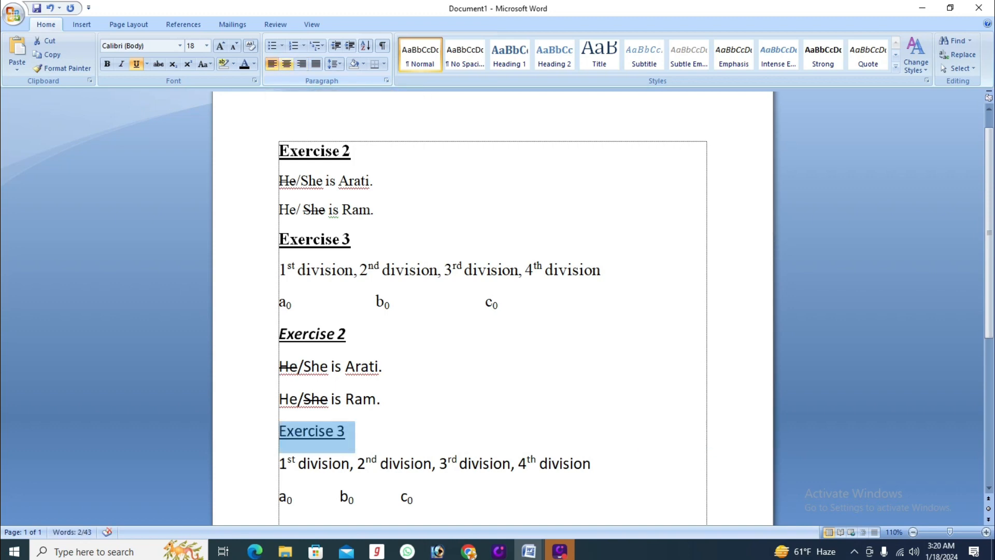
left_click(286, 63)
left_click(301, 63)
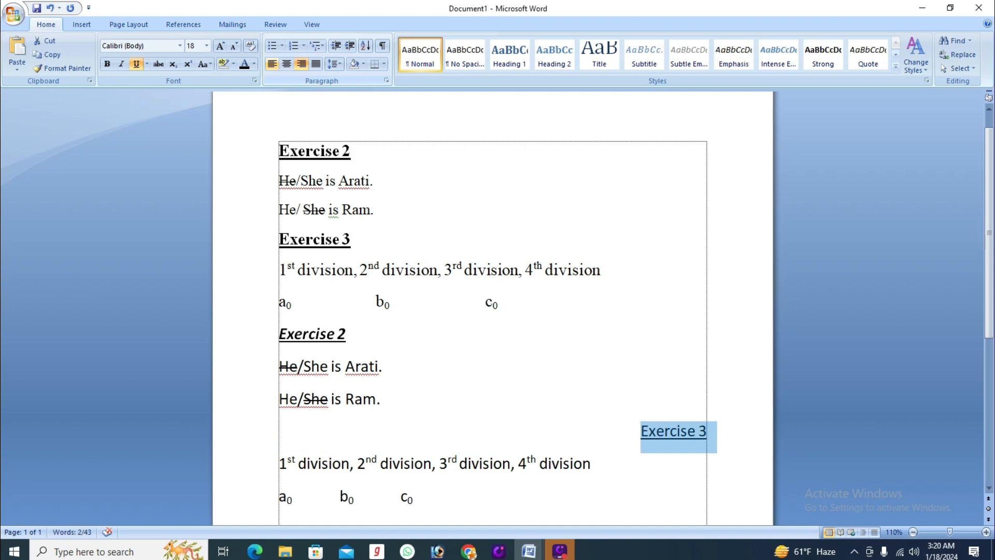
left_click(272, 63)
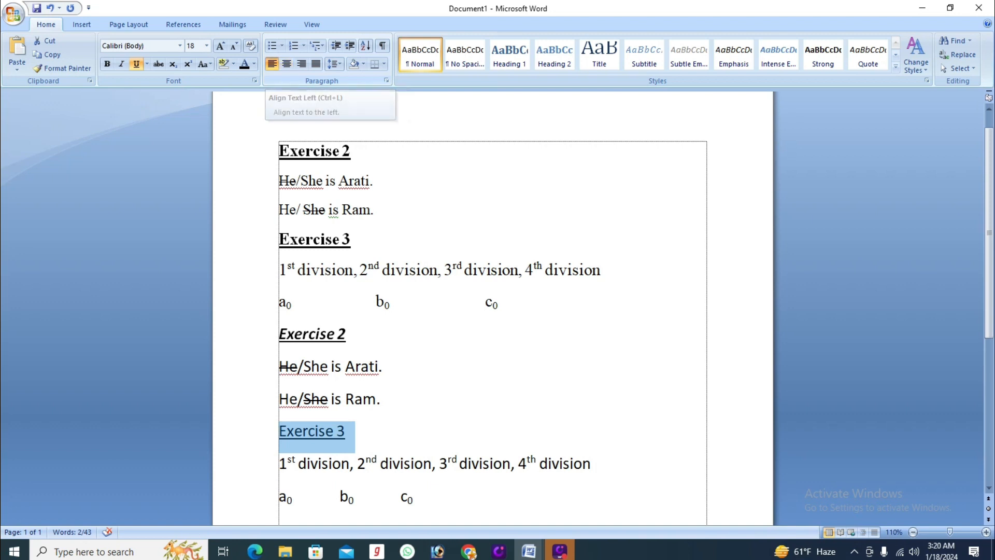
key("ctrl+e")
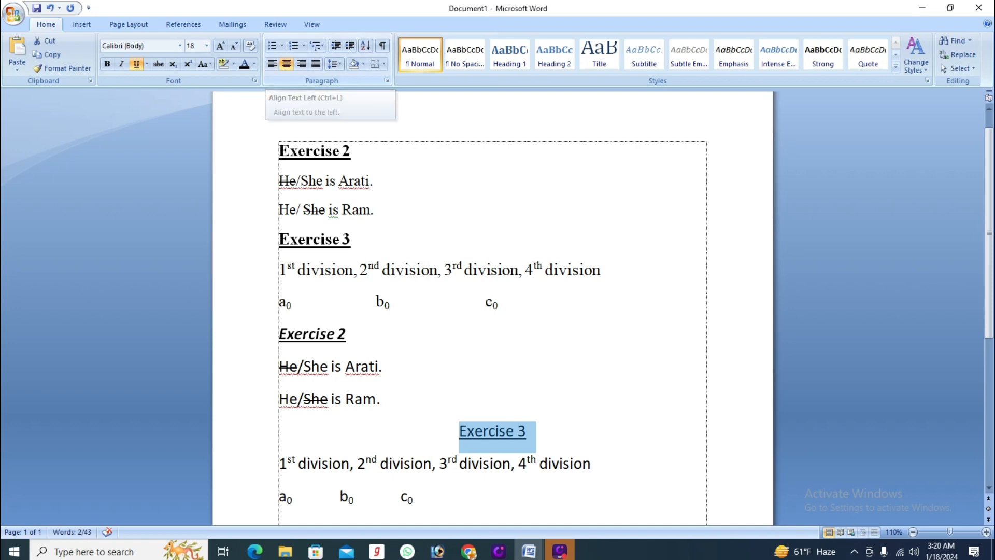
key("ctrl+l")
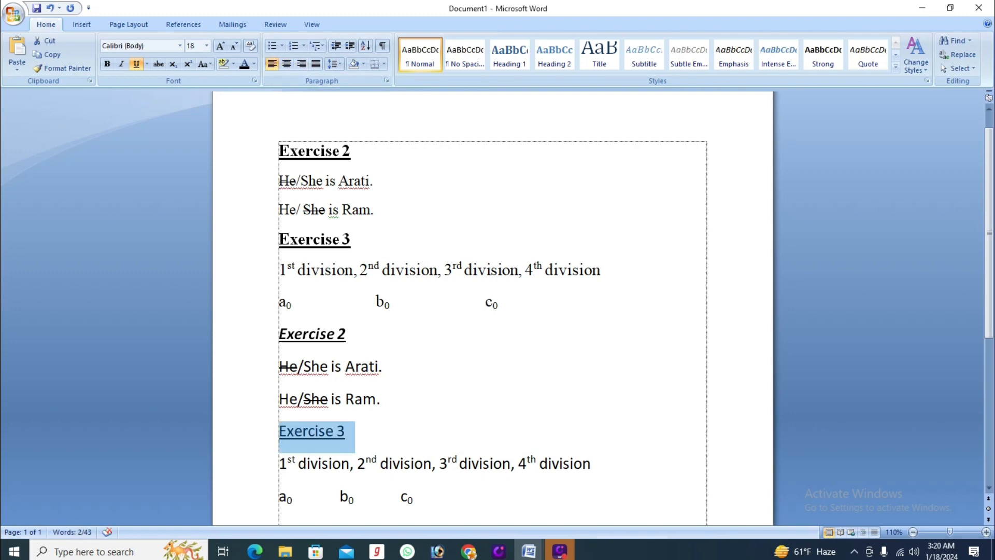
key("ctrl+r")
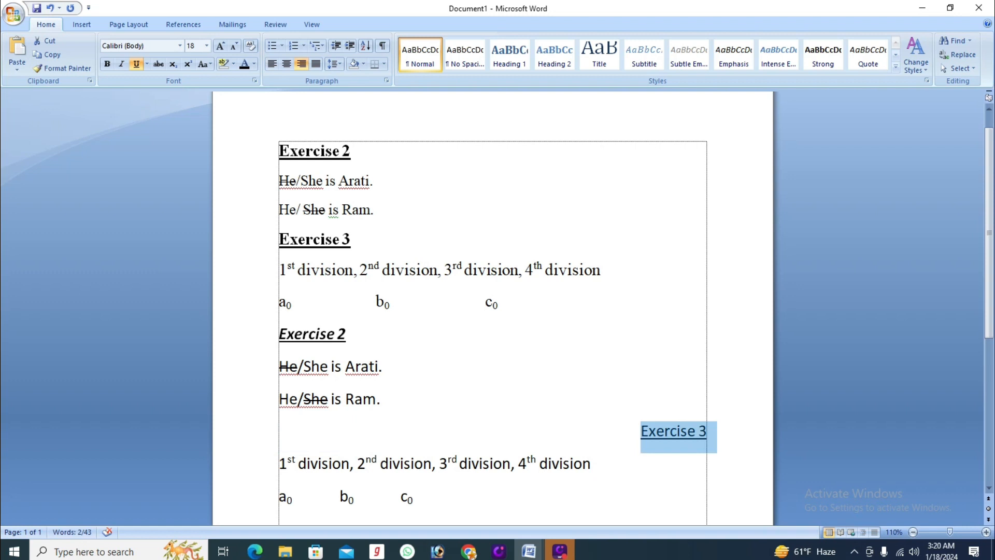
key("ctrl+z")
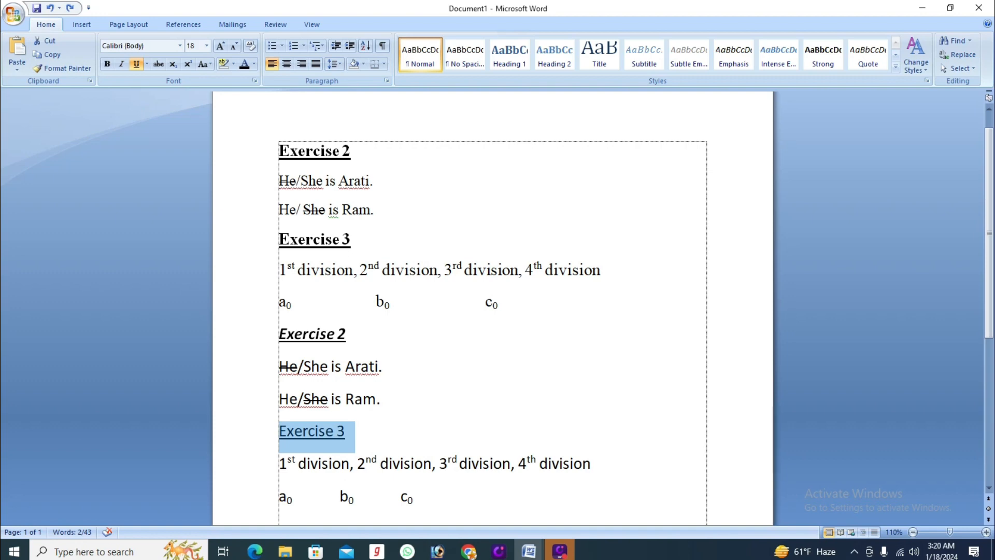
Make the retyped "Exercise 3" heading bold and compare the retyped exercises with the samples above.
key("ctrl+b")
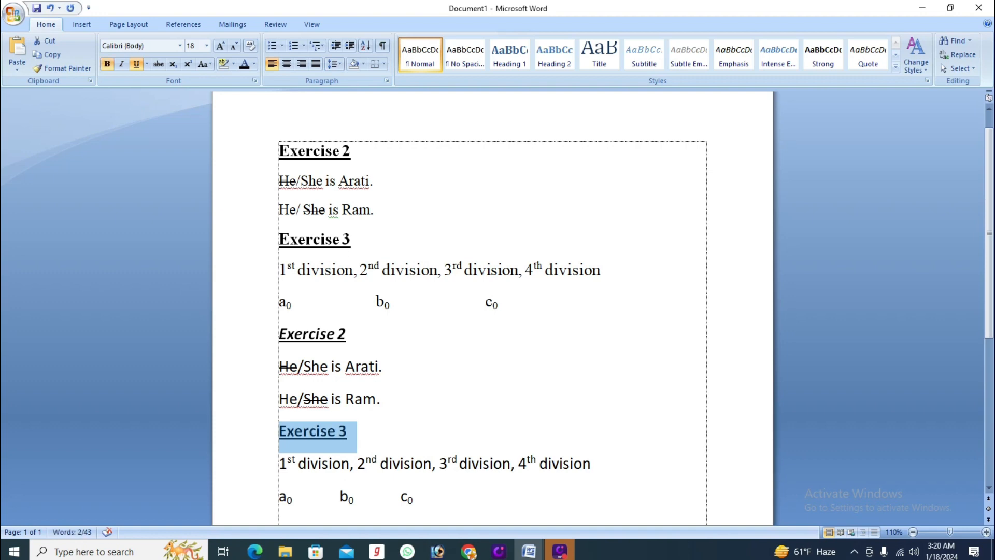
scroll(492, 311, "down", 1)
scroll(492, 310, "up", 2)
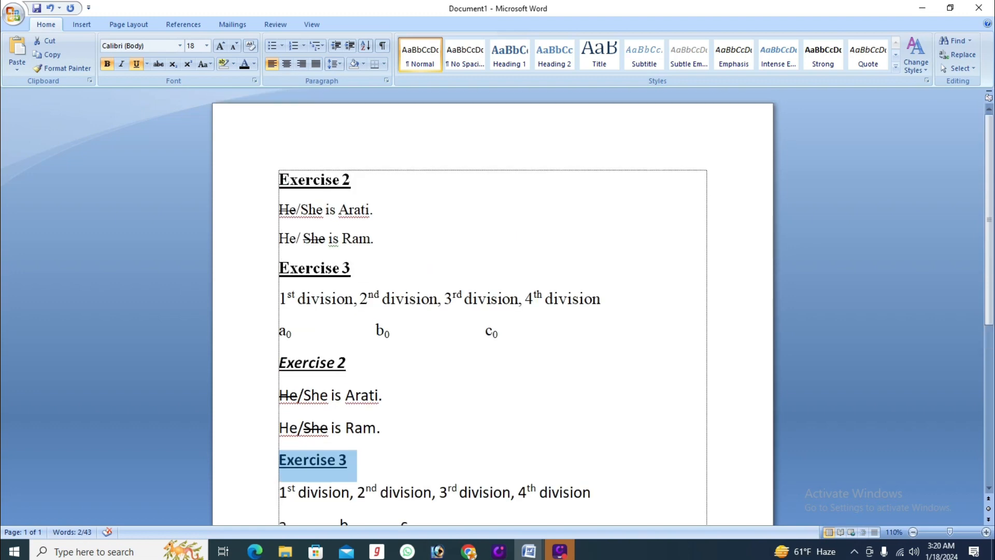
scroll(492, 311, "down", 2)
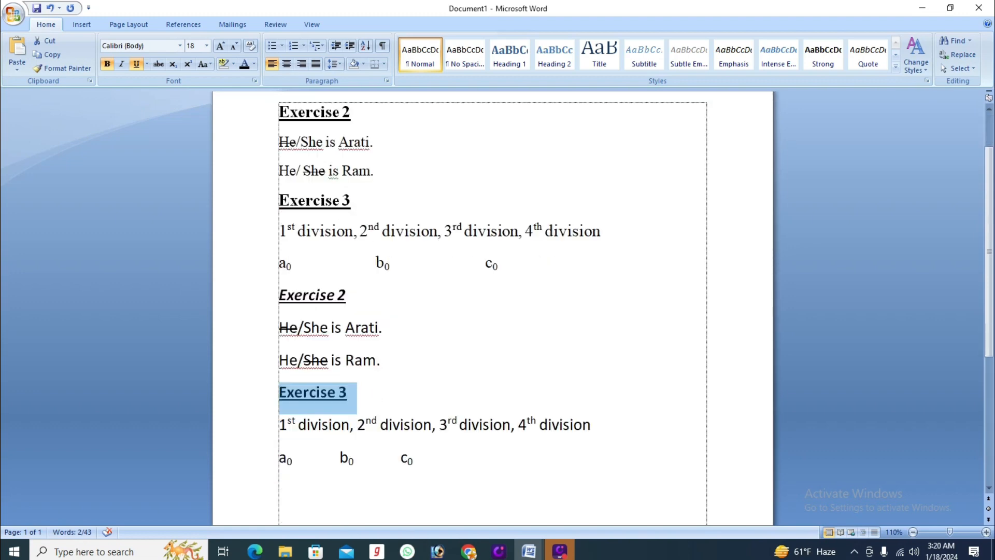
scroll(493, 311, "up", 2)
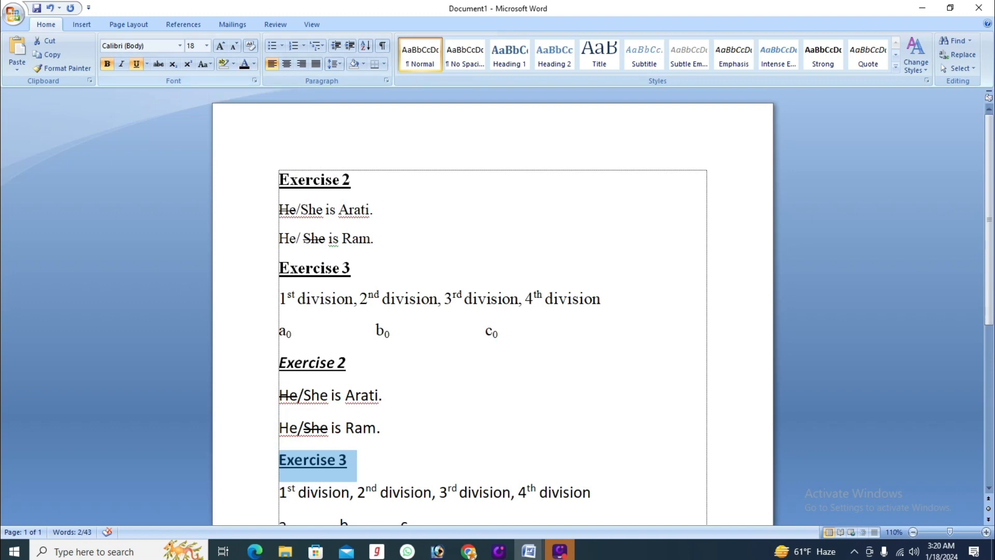